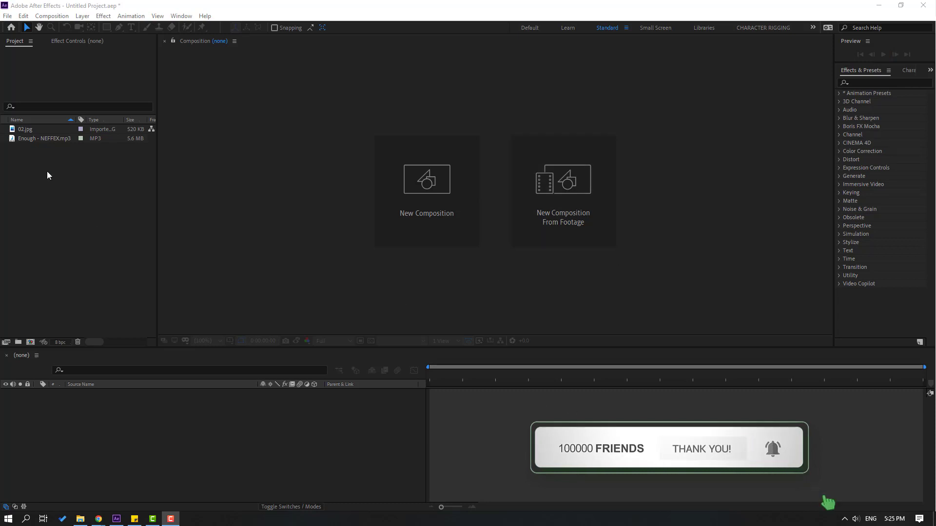
Create a composition from the Enough - NEFFEX song and preview it briefly.
{"action": "left_click_drag", "start_coordinate": [46, 141], "coordinate": [29, 343]}
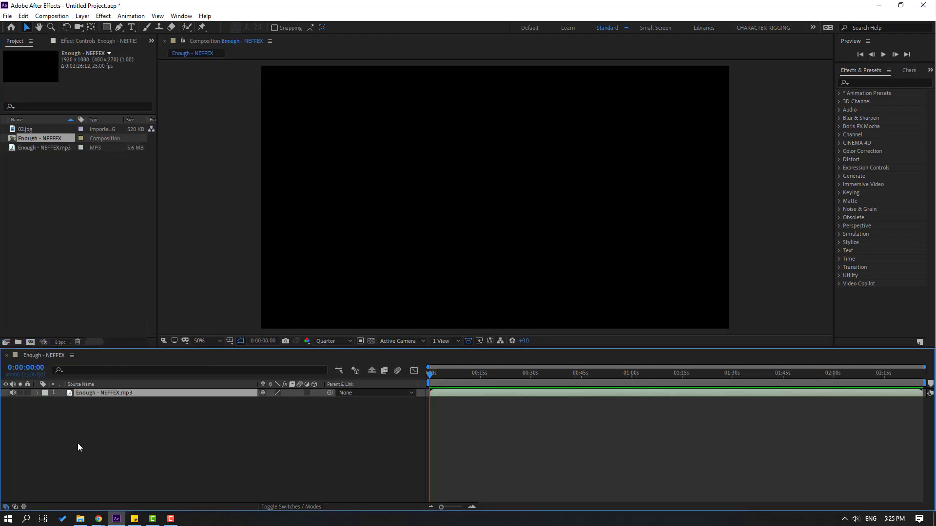
{"action": "left_click", "coordinate": [92, 448]}
{"action": "key", "text": "space"}
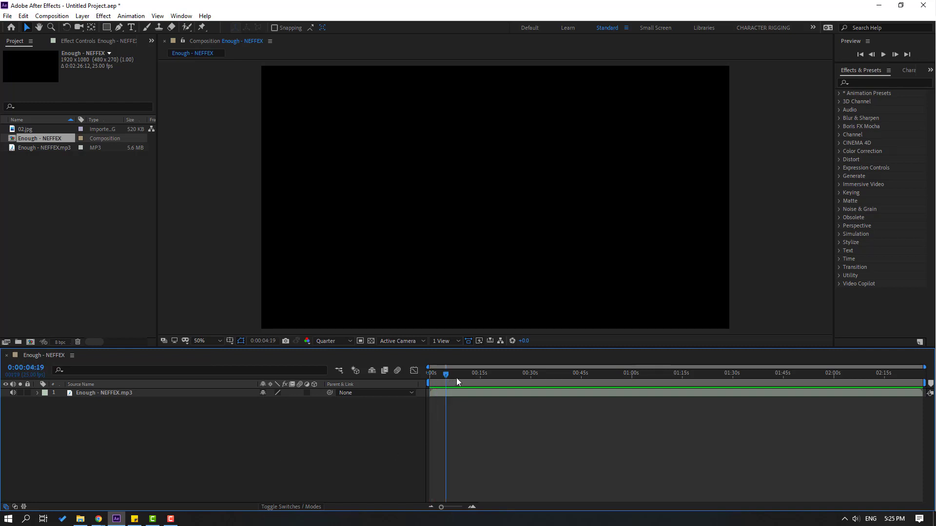
{"action": "key", "text": "space"}
Add the 02.jpg image to the timeline as the top layer.
{"action": "left_click", "coordinate": [28, 129]}
{"action": "left_click_drag", "start_coordinate": [27, 128], "coordinate": [107, 389]}
{"action": "left_click", "coordinate": [155, 434]}
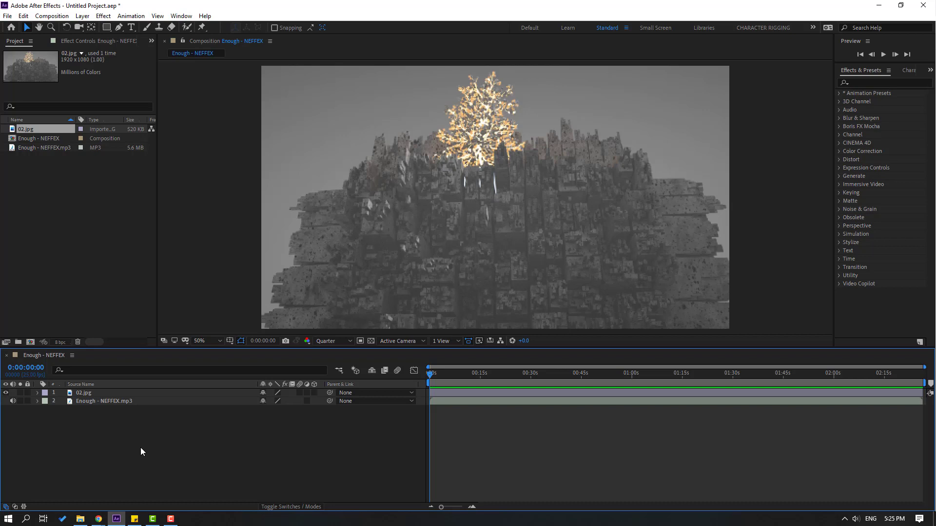
Add a new solid layer named MUSIC.
{"action": "right_click", "coordinate": [126, 429]}
{"action": "mouse_move", "coordinate": [191, 323]}
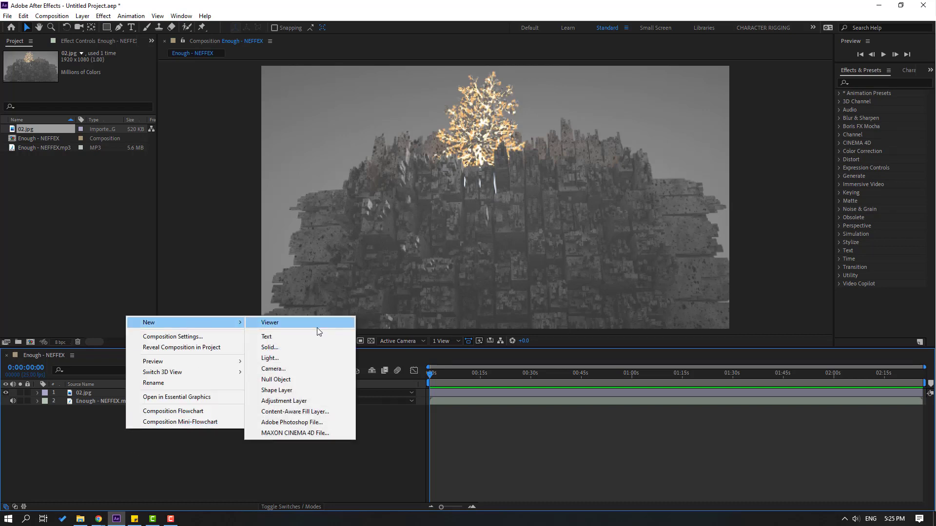
{"action": "left_click", "coordinate": [297, 346]}
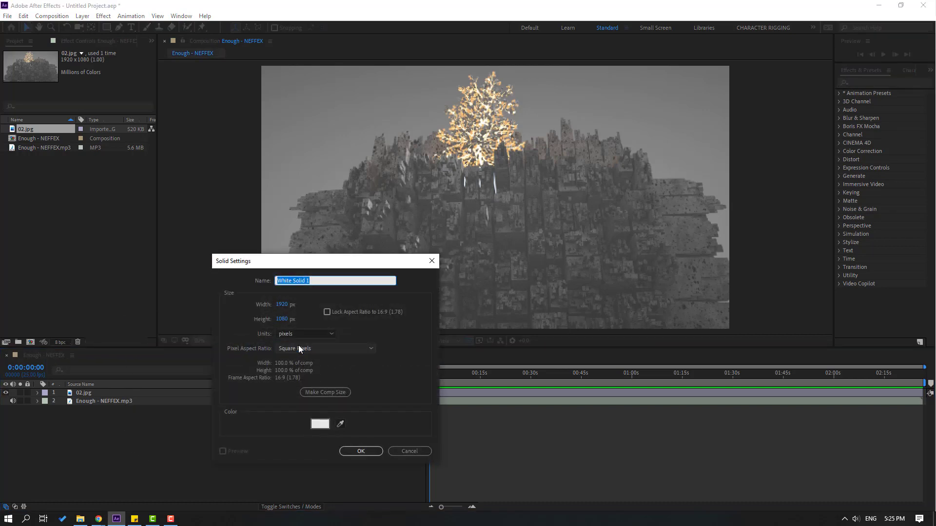
{"action": "type", "text": "MUSIC"}
{"action": "left_click", "coordinate": [343, 451]}
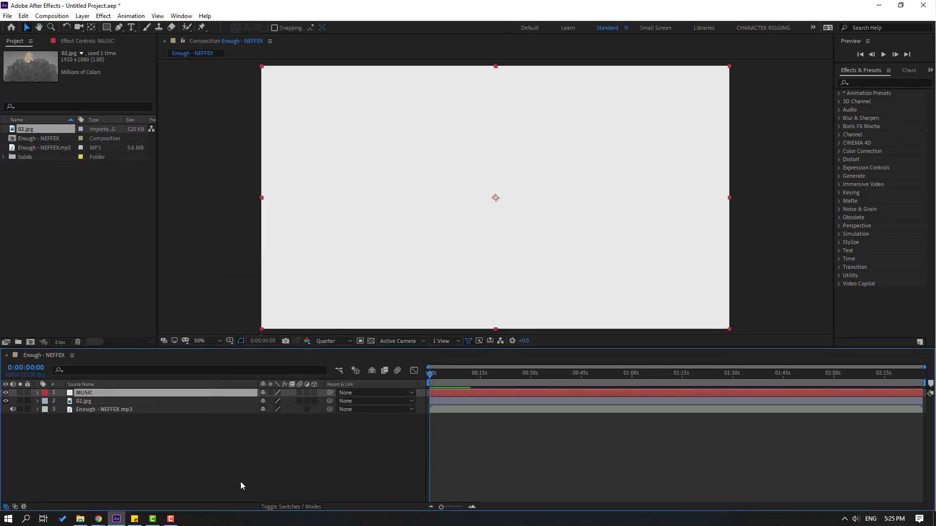
Apply Audio Spectrum to MUSIC with Enough - NEFFEX.mp3 as its audio layer.
{"action": "left_click", "coordinate": [876, 82]}
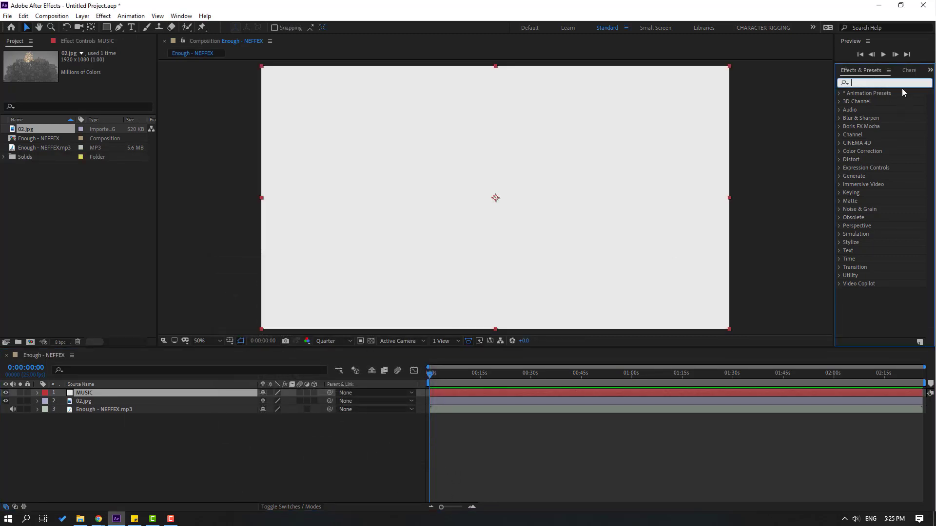
{"action": "type", "text": "audi"}
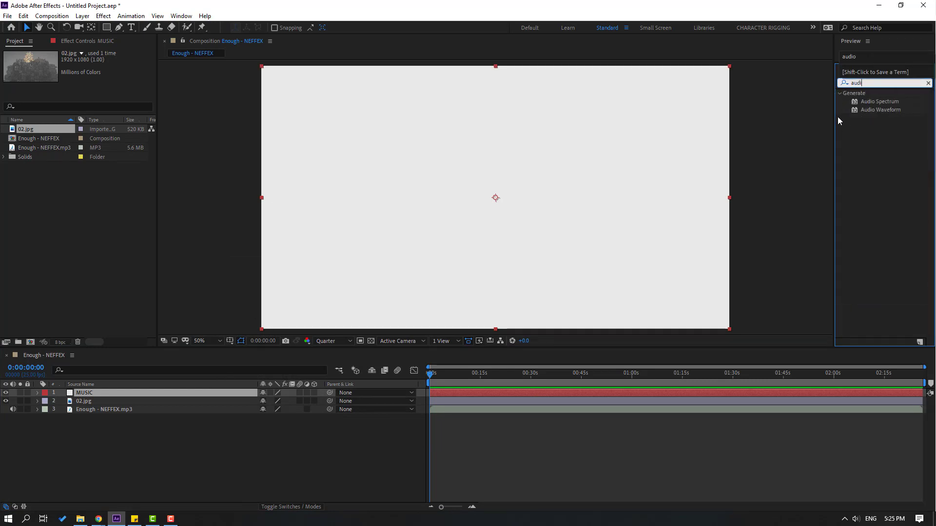
{"action": "left_click", "coordinate": [874, 100]}
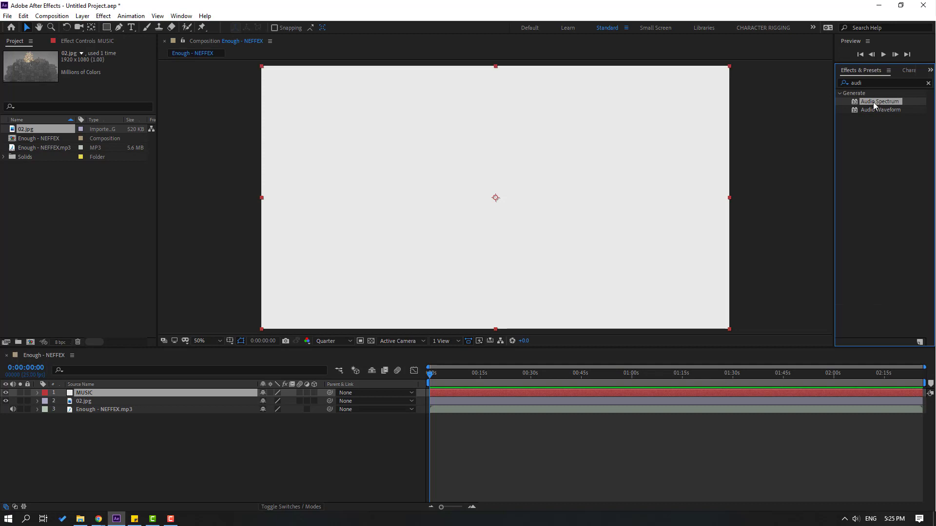
{"action": "left_click_drag", "start_coordinate": [873, 101], "coordinate": [83, 397]}
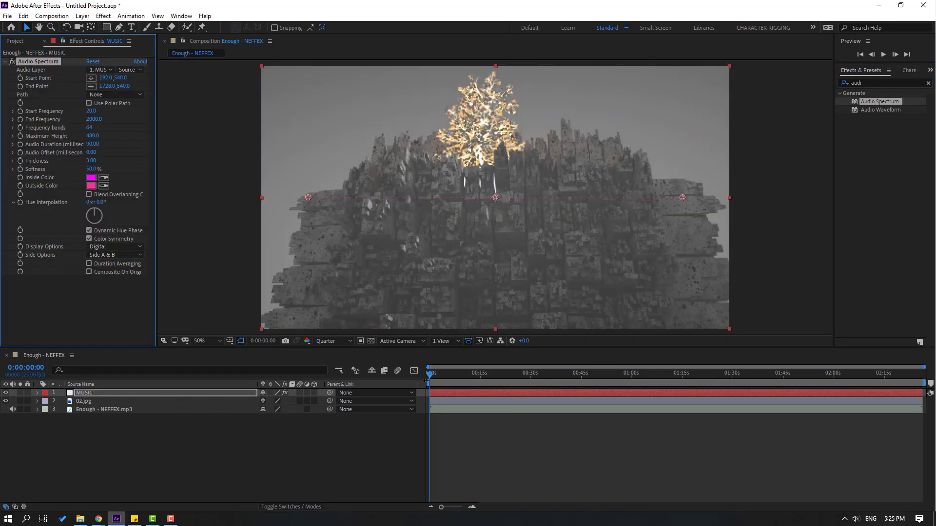
{"action": "left_click_drag", "start_coordinate": [469, 378], "coordinate": [429, 384]}
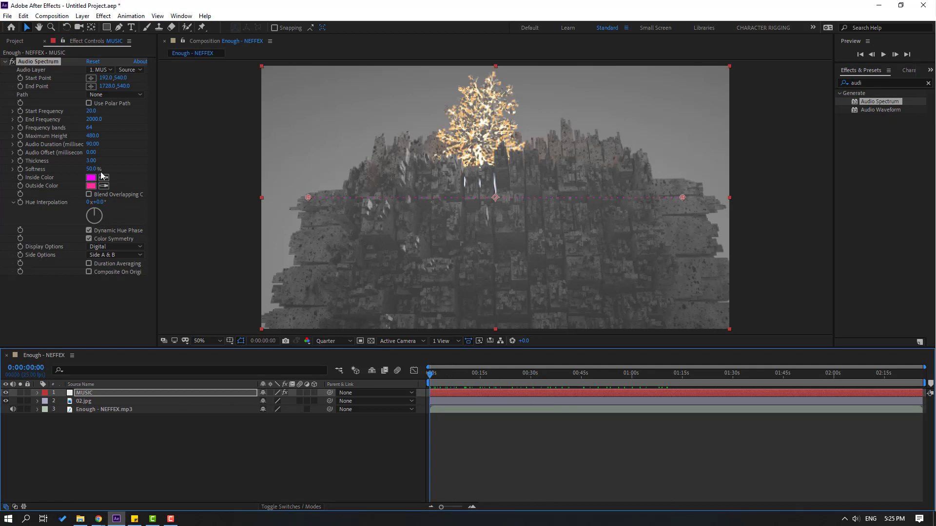
{"action": "left_click", "coordinate": [97, 71]}
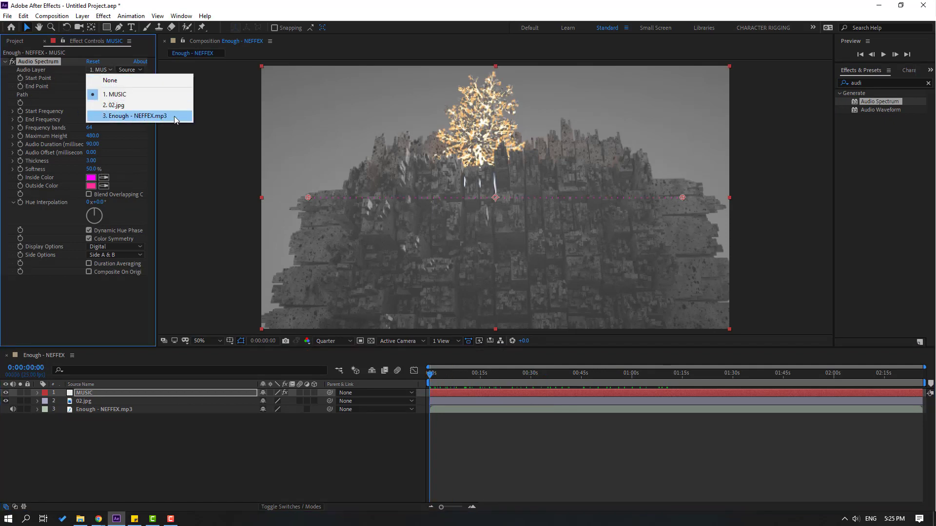
{"action": "left_click", "coordinate": [148, 117]}
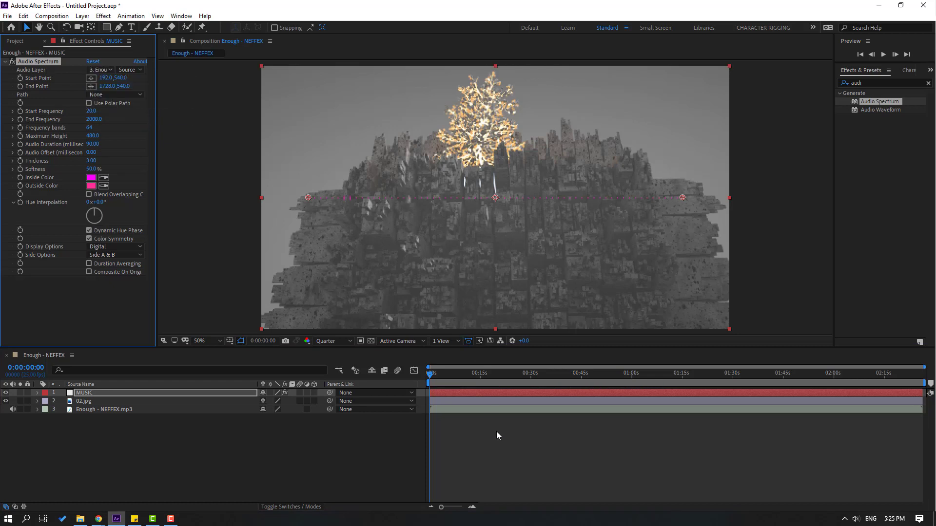
Preview the spectrum at full resolution, then return to the beginning.
{"action": "left_click_drag", "start_coordinate": [440, 382], "coordinate": [587, 378]}
{"action": "key", "text": "space"}
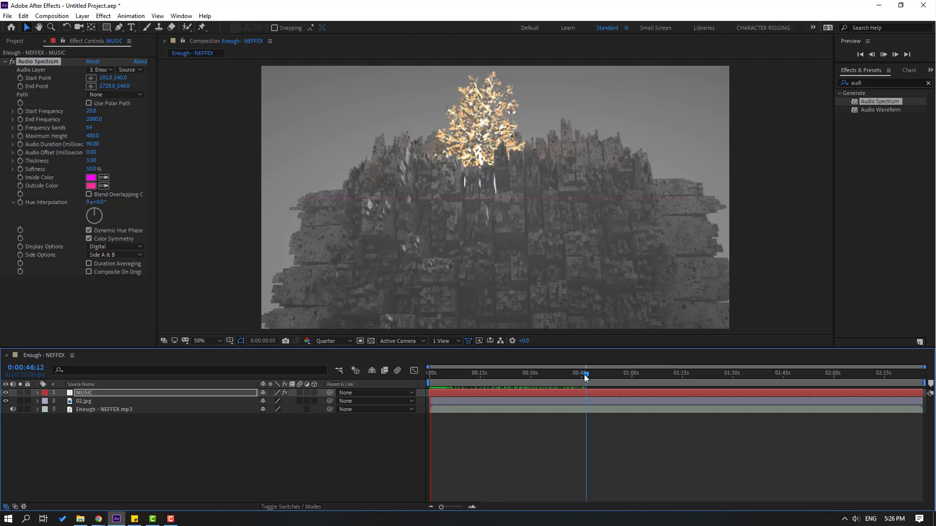
{"action": "left_click", "coordinate": [571, 377]}
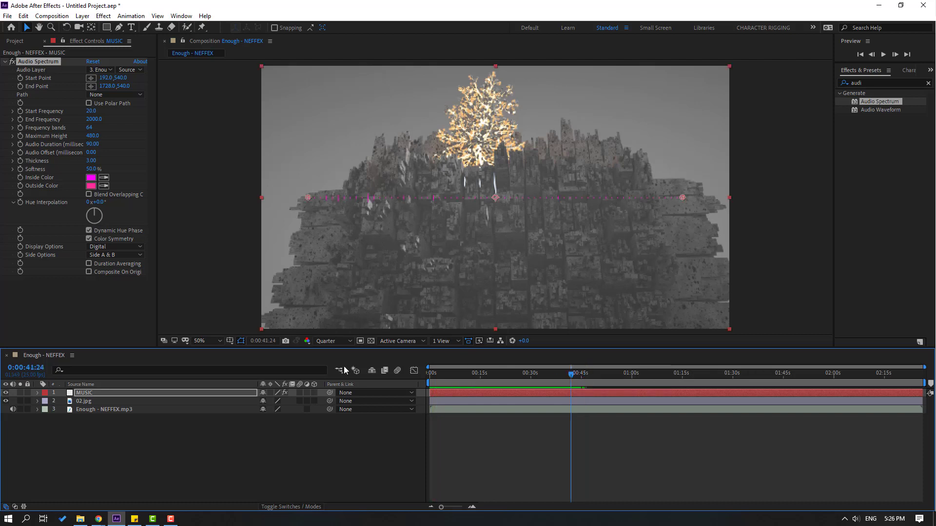
{"action": "left_click", "coordinate": [326, 344]}
{"action": "left_click", "coordinate": [340, 362]}
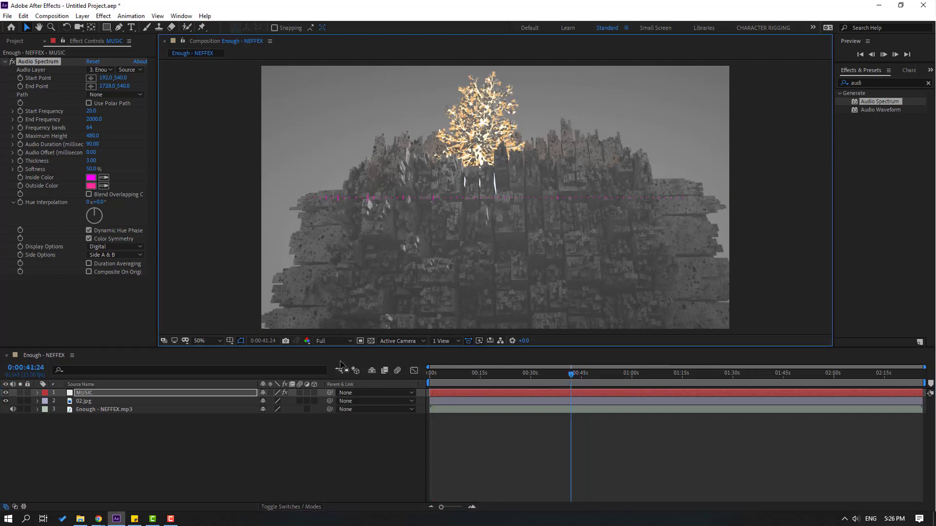
{"action": "left_click", "coordinate": [455, 375]}
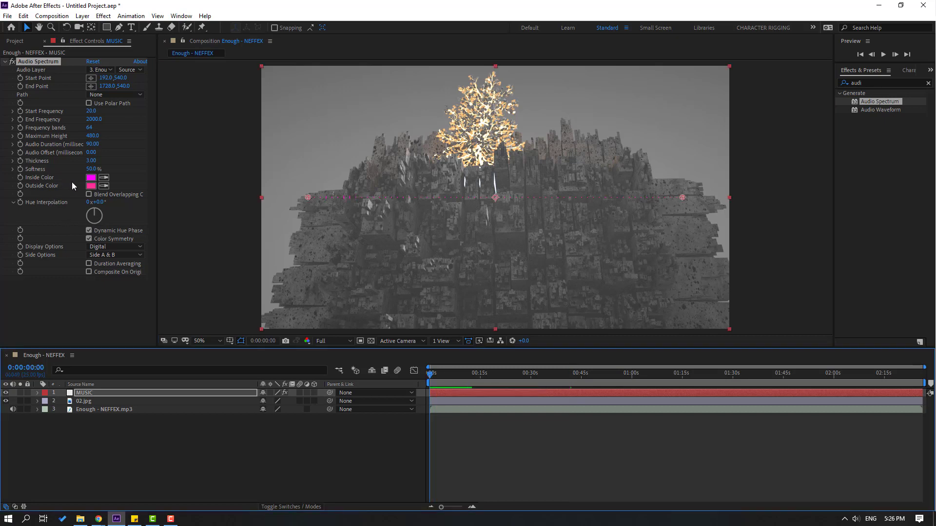
Set the spectrum's Inside and Outside colours to yellow (FFE222, FFFD32).
{"action": "left_click", "coordinate": [91, 178]}
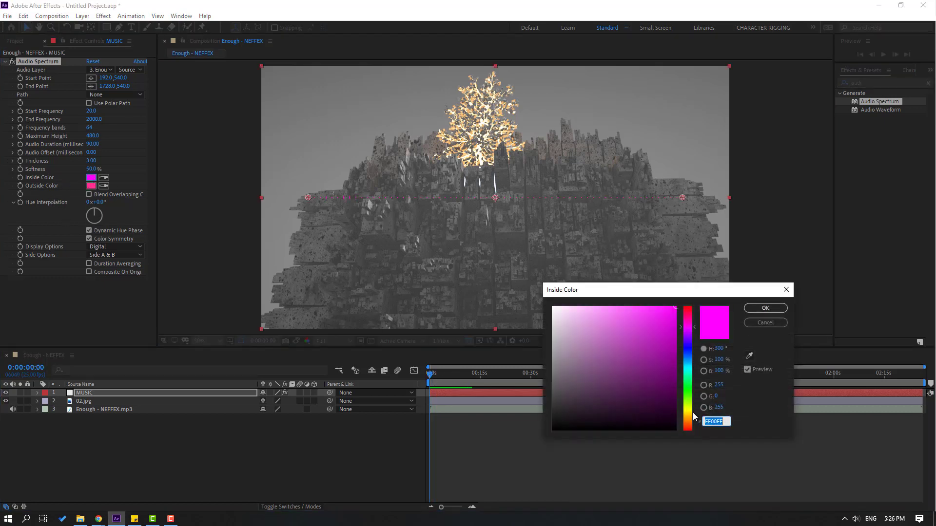
{"action": "left_click", "coordinate": [692, 413]}
{"action": "left_click", "coordinate": [659, 306]}
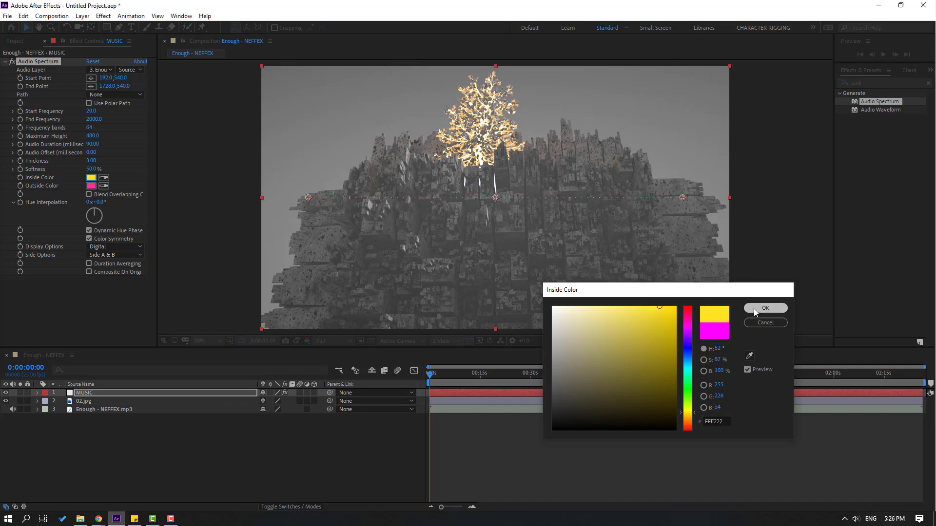
{"action": "left_click", "coordinate": [765, 309]}
{"action": "left_click", "coordinate": [90, 187]}
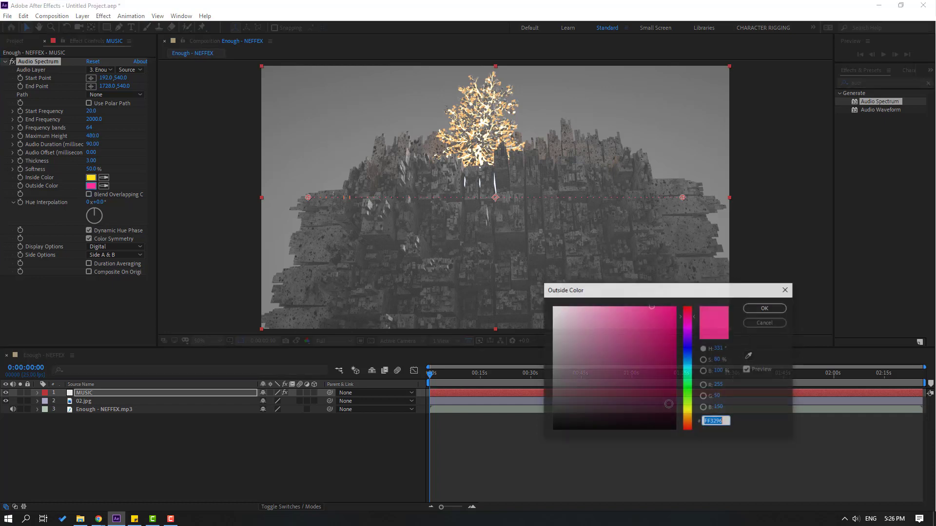
{"action": "left_click", "coordinate": [688, 413]}
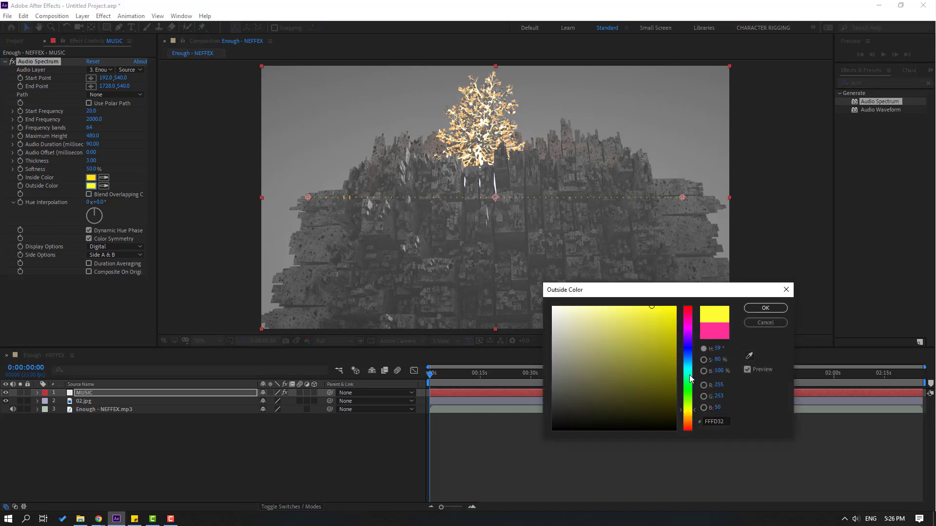
{"action": "left_click", "coordinate": [764, 309]}
{"action": "left_click", "coordinate": [324, 341]}
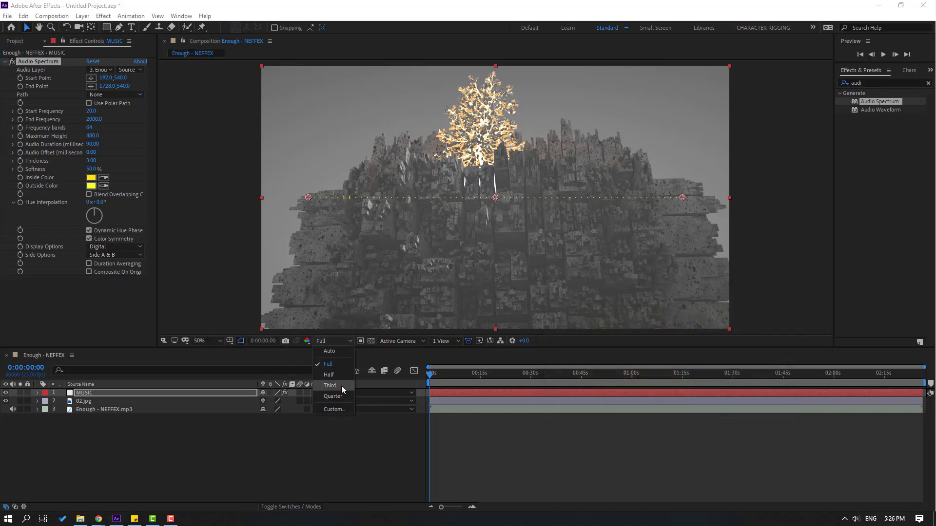
Drop the preview to quarter resolution and adjust the spectrum's start and end frequencies.
{"action": "left_click", "coordinate": [341, 385]}
{"action": "scroll", "coordinate": [304, 196], "scroll_direction": "up", "scroll_amount": 2}
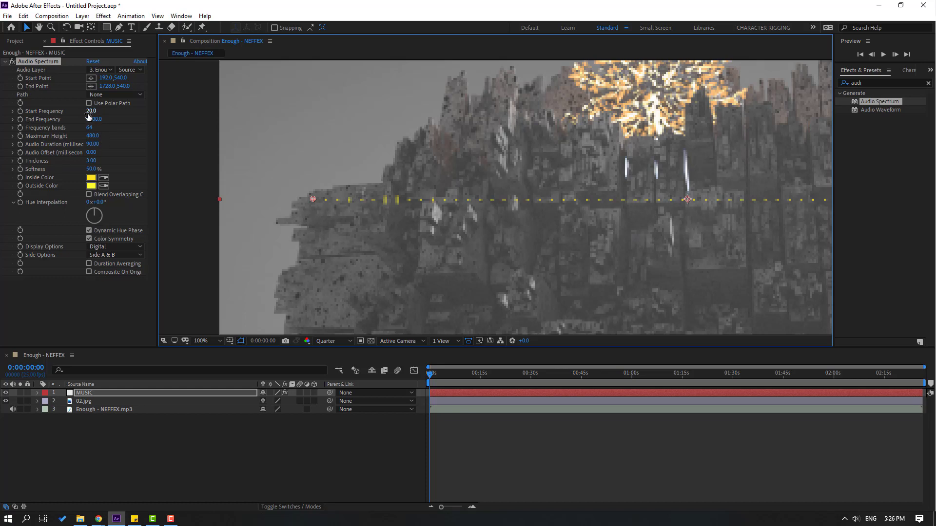
{"action": "mouse_move", "coordinate": [89, 112]}
{"action": "left_mouse_down"}
{"action": "mouse_move", "coordinate": [98, 113]}
{"action": "mouse_move", "coordinate": [85, 116]}
{"action": "left_mouse_up"}
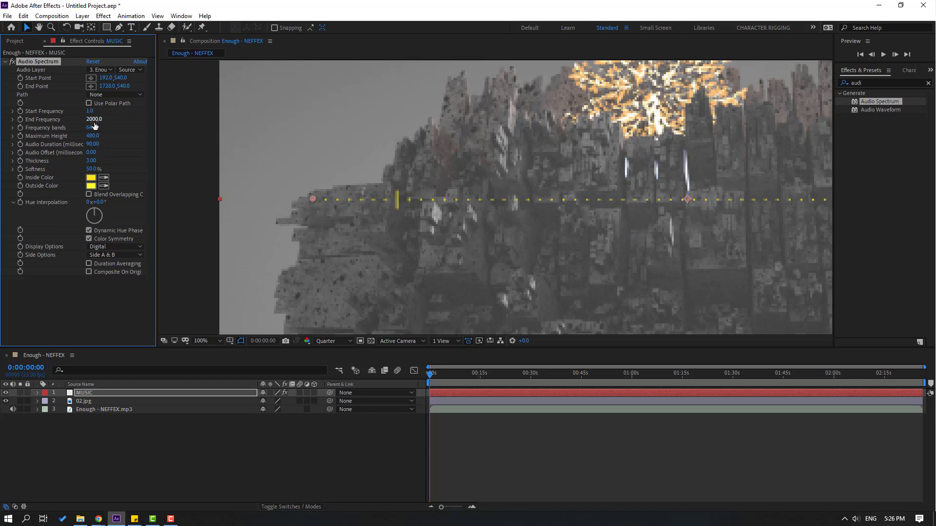
{"action": "left_click_drag", "start_coordinate": [94, 125], "coordinate": [161, 123]}
{"action": "scroll", "coordinate": [513, 211], "scroll_direction": "down", "scroll_amount": 2}
{"action": "key", "text": "space"}
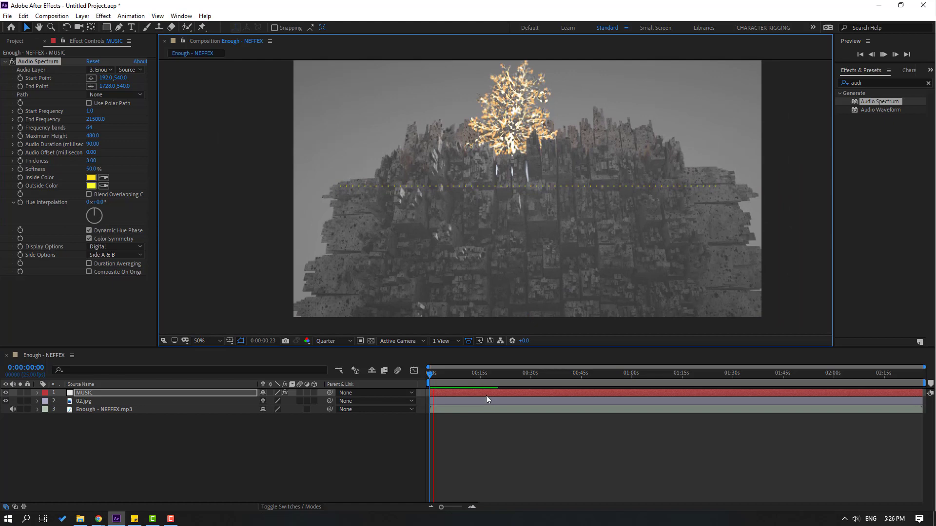
{"action": "left_click_drag", "start_coordinate": [460, 374], "coordinate": [494, 374]}
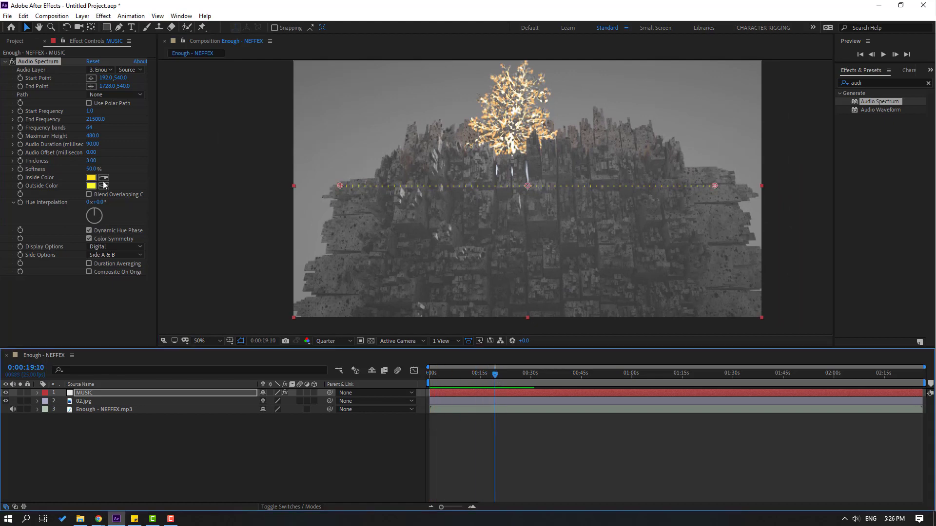
Set Frequency bands to 1000 and preview the denser spectrum.
{"action": "left_click", "coordinate": [5, 154]}
{"action": "left_click", "coordinate": [90, 127]}
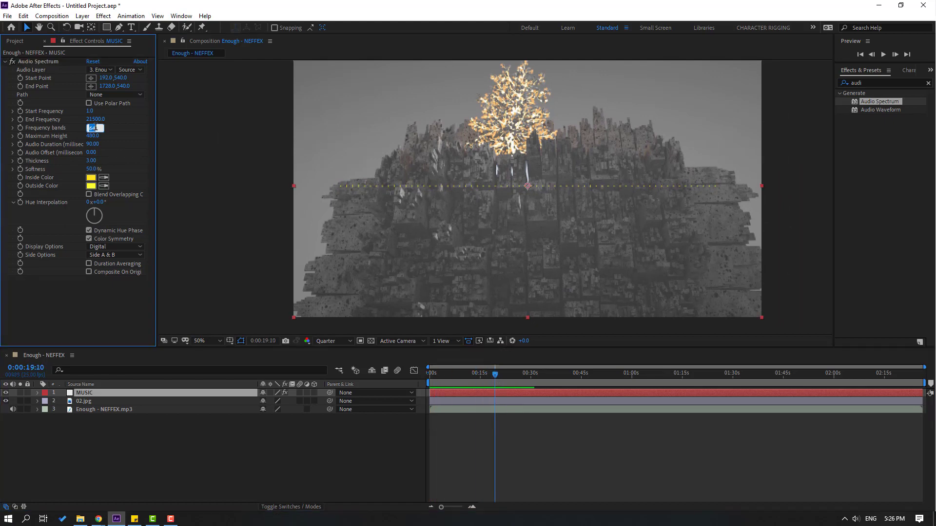
{"action": "type", "text": "1000"}
{"action": "key", "text": "Return"}
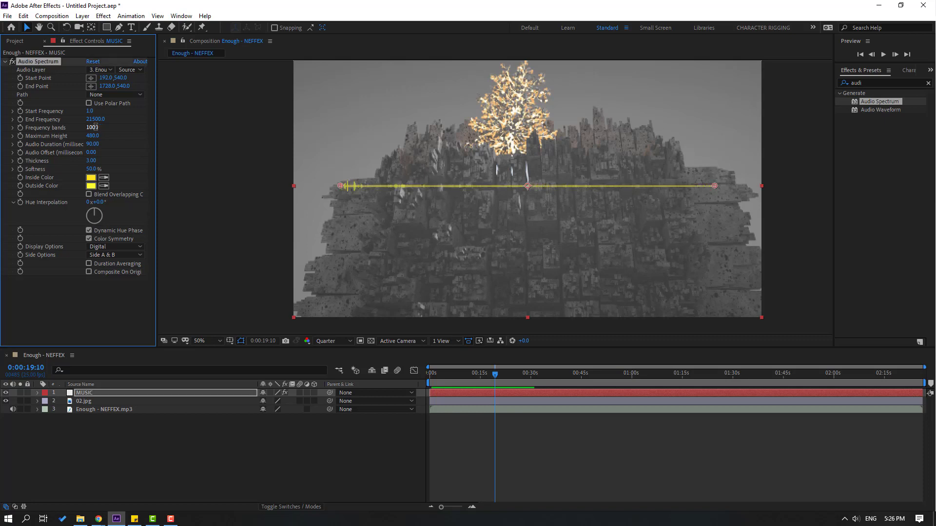
{"action": "key", "text": "space"}
{"action": "left_click", "coordinate": [438, 377]}
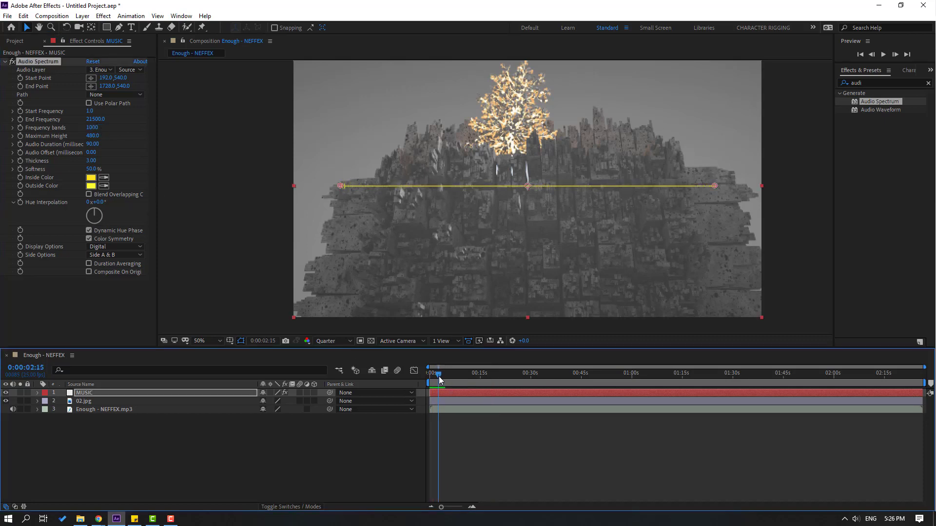
{"action": "left_click_drag", "start_coordinate": [439, 376], "coordinate": [615, 373]}
Shift the Enough - NEFFEX.mp3 layer earlier in time and fine-tune its position.
{"action": "scroll", "coordinate": [349, 224], "scroll_direction": "up", "scroll_amount": 2}
{"action": "left_click_drag", "start_coordinate": [349, 244], "coordinate": [443, 259]}
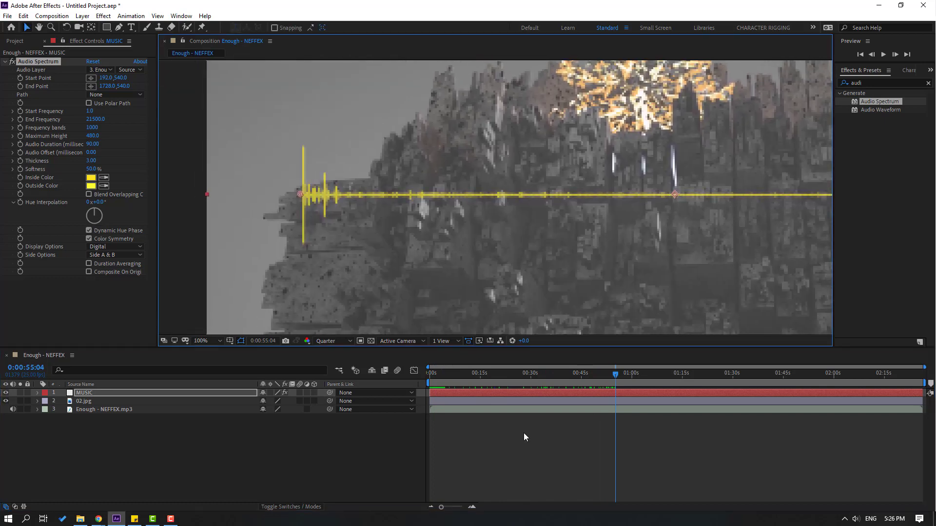
{"action": "left_click", "coordinate": [99, 411]}
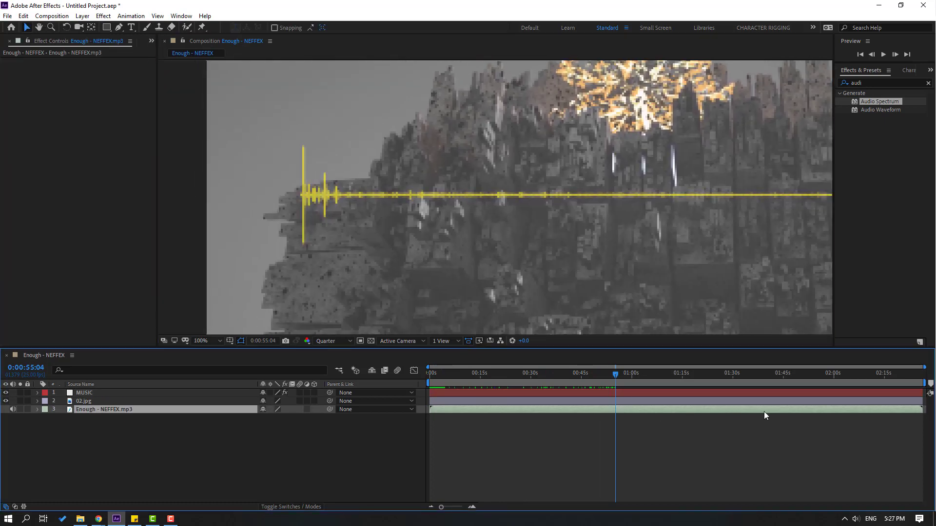
{"action": "left_click_drag", "start_coordinate": [749, 413], "coordinate": [556, 410]}
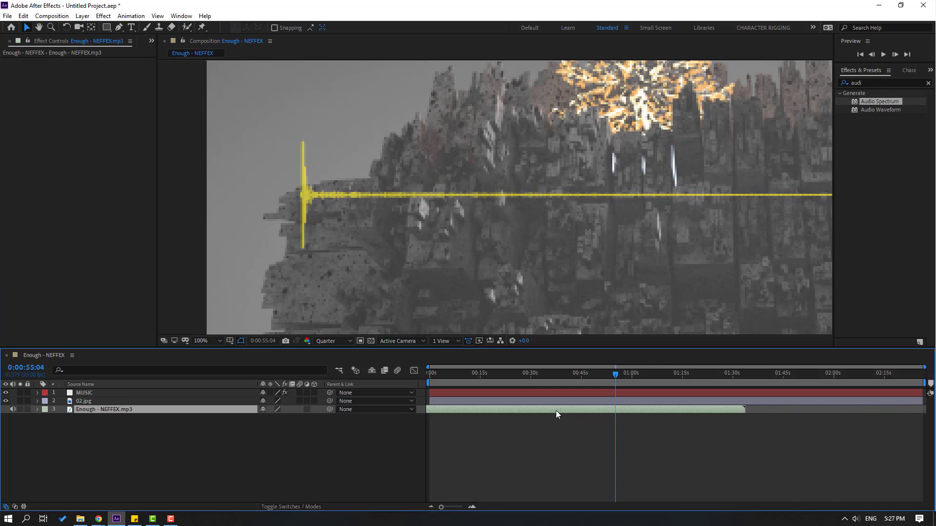
{"action": "key", "text": "space"}
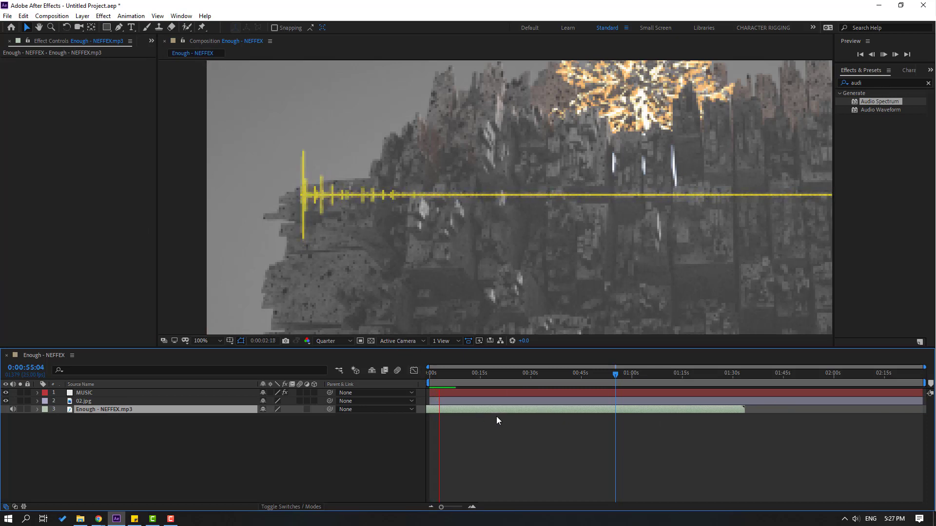
{"action": "left_click_drag", "start_coordinate": [446, 410], "coordinate": [493, 408]}
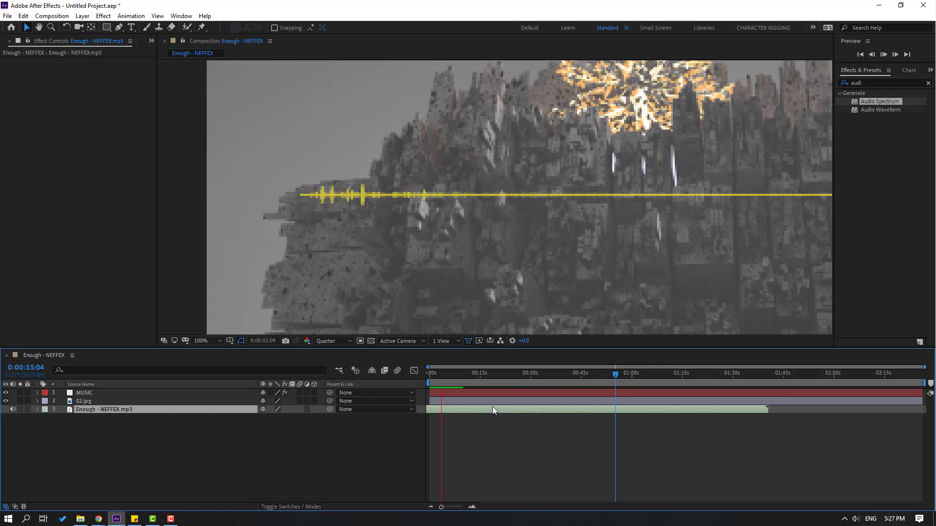
{"action": "left_click_drag", "start_coordinate": [514, 409], "coordinate": [507, 411]}
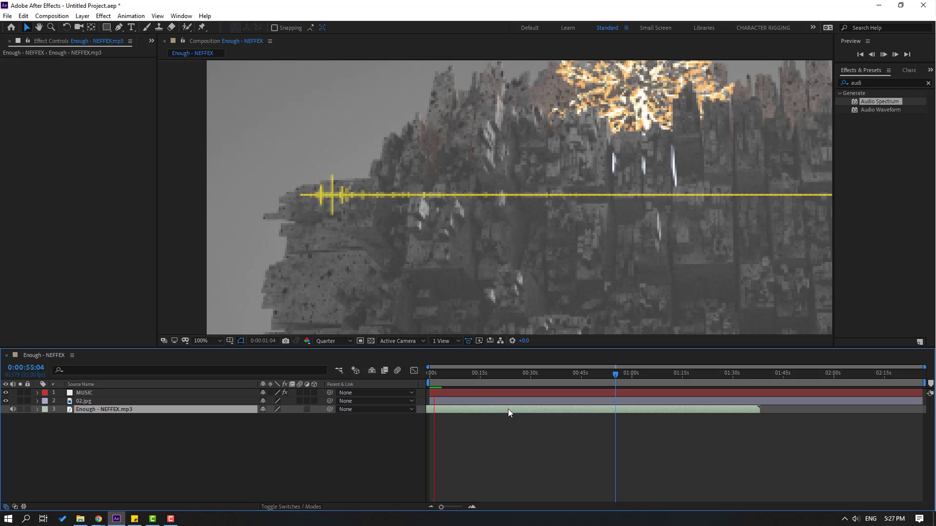
End the work area at 0:00:16:23 and trim the composition to it.
{"action": "left_click_drag", "start_coordinate": [483, 374], "coordinate": [486, 378]}
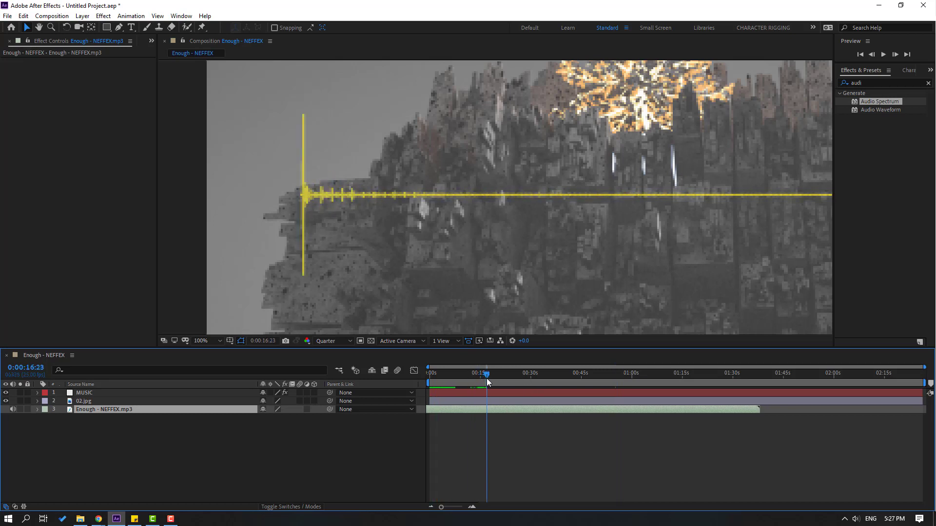
{"action": "key", "text": "n"}
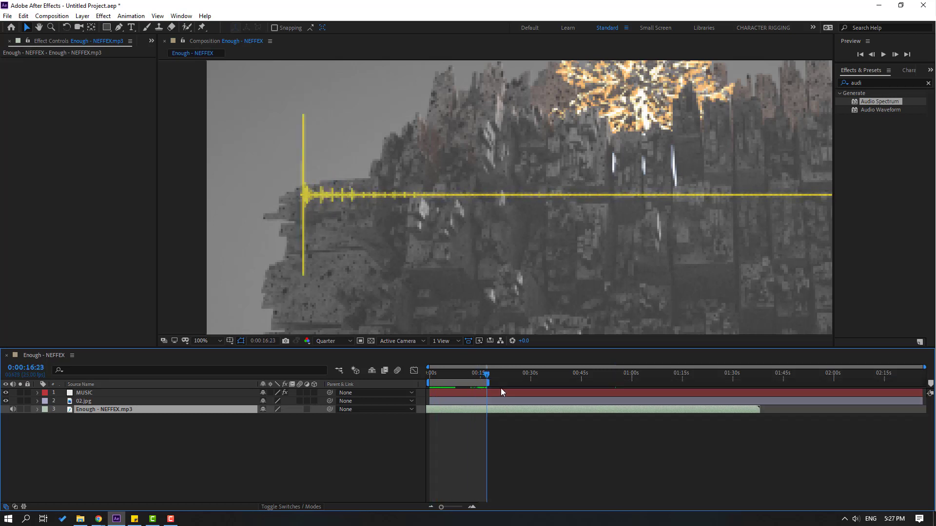
{"action": "right_click", "coordinate": [478, 385]}
{"action": "left_click", "coordinate": [484, 410]}
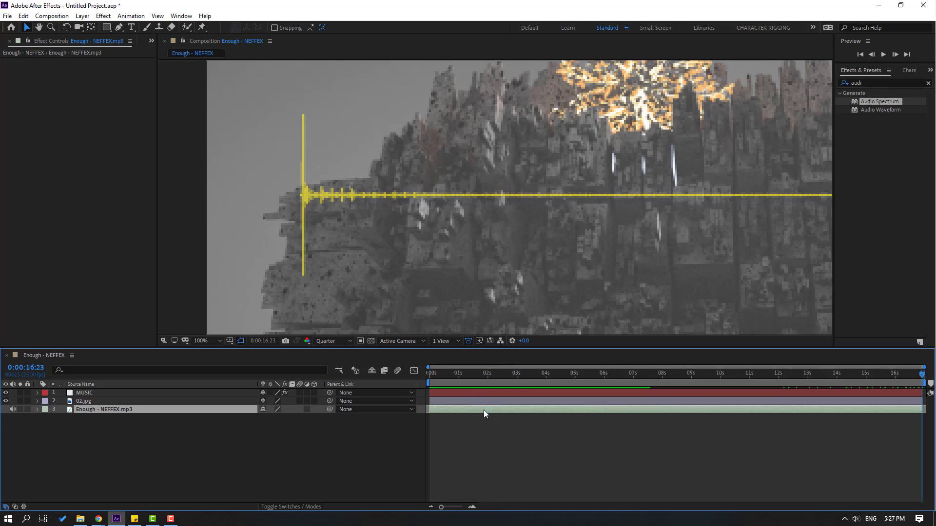
{"action": "key", "text": "space"}
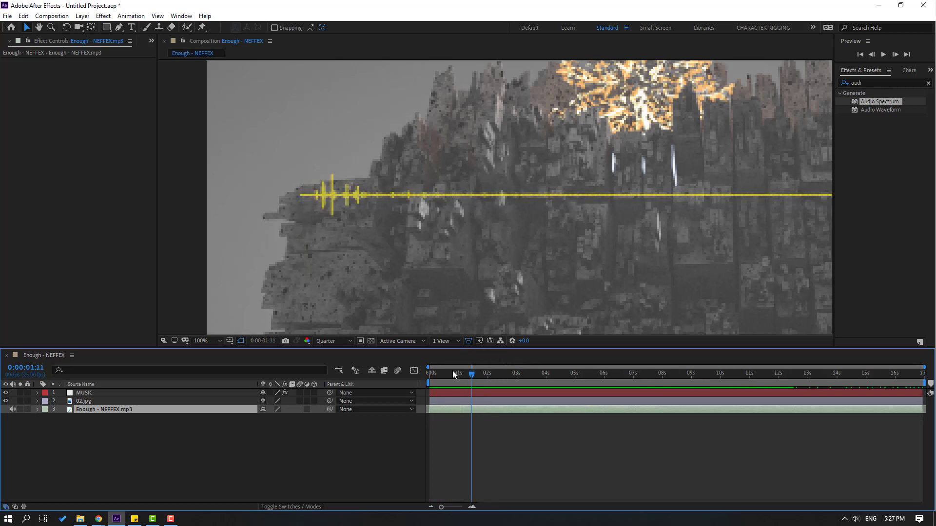
Raise the MUSIC spectrum's Maximum Height, lower End Frequency to 19650, and preview.
{"action": "left_click", "coordinate": [81, 393]}
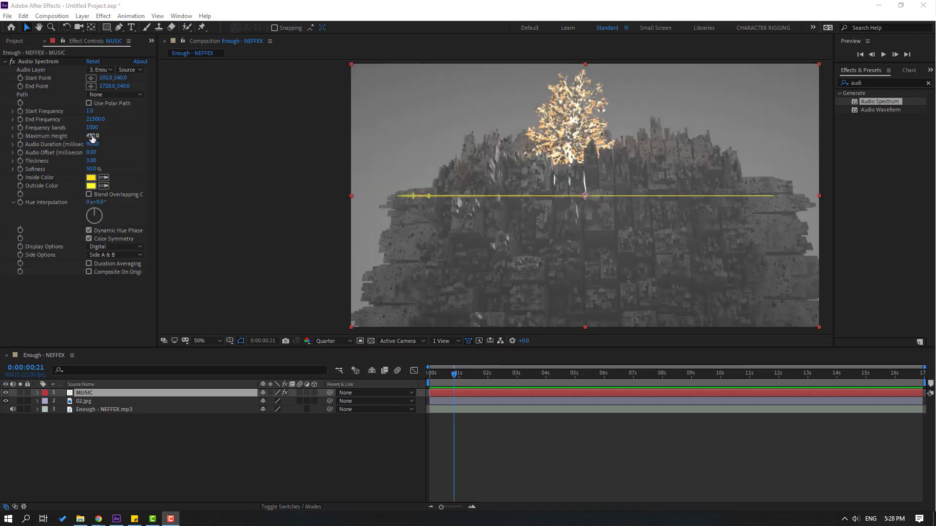
{"action": "left_click_drag", "start_coordinate": [92, 136], "coordinate": [100, 136]}
{"action": "left_click_drag", "start_coordinate": [163, 132], "coordinate": [199, 132]}
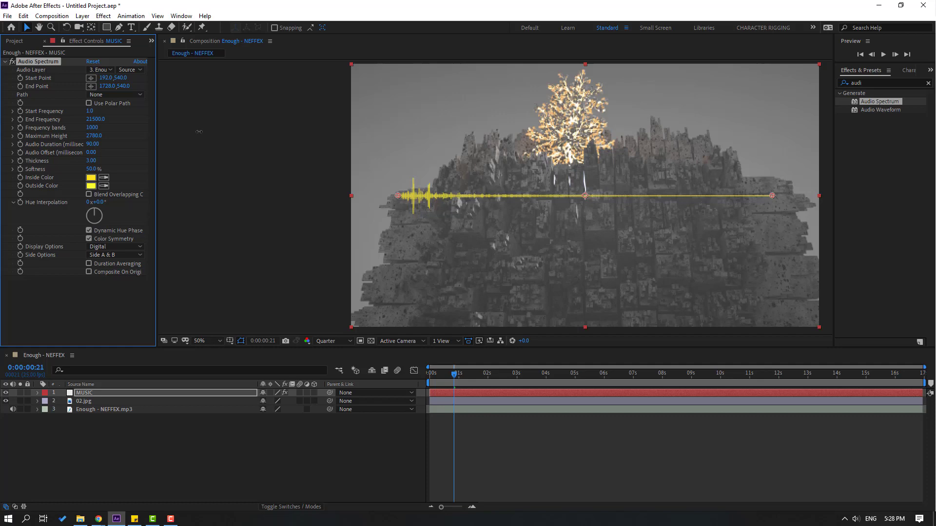
{"action": "scroll", "coordinate": [461, 258], "scroll_direction": "up", "scroll_amount": 3}
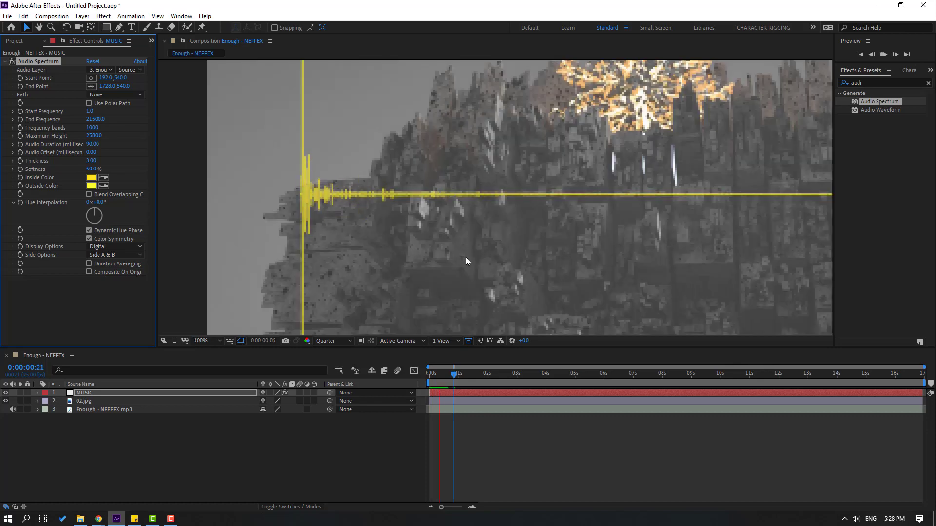
{"action": "scroll", "coordinate": [466, 260], "scroll_direction": "down", "scroll_amount": 3}
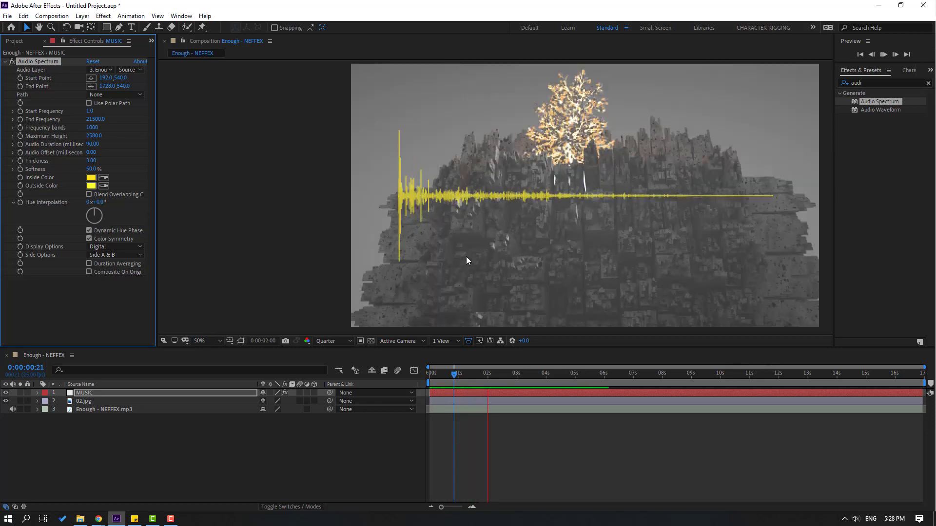
{"action": "mouse_move", "coordinate": [490, 378]}
{"action": "left_mouse_down"}
{"action": "mouse_move", "coordinate": [476, 378]}
{"action": "mouse_move", "coordinate": [487, 377]}
{"action": "left_mouse_up"}
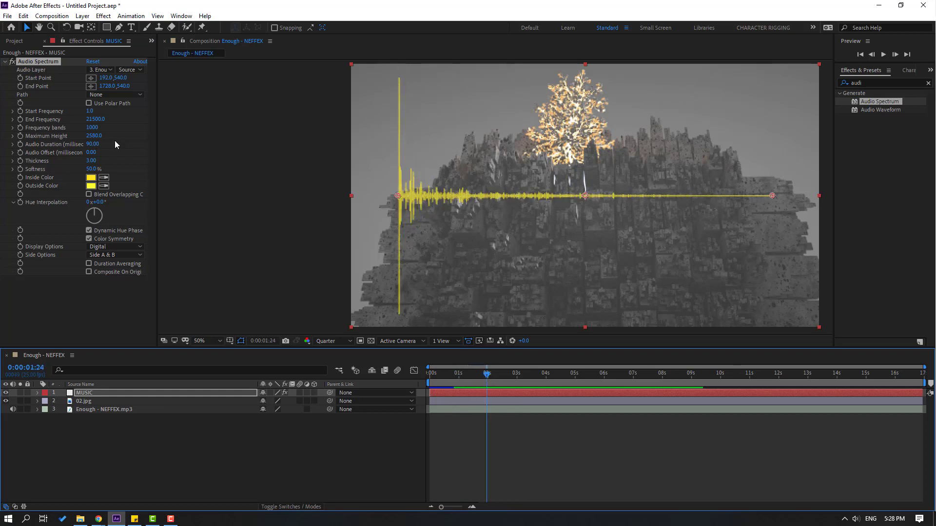
{"action": "left_click_drag", "start_coordinate": [96, 120], "coordinate": [86, 135]}
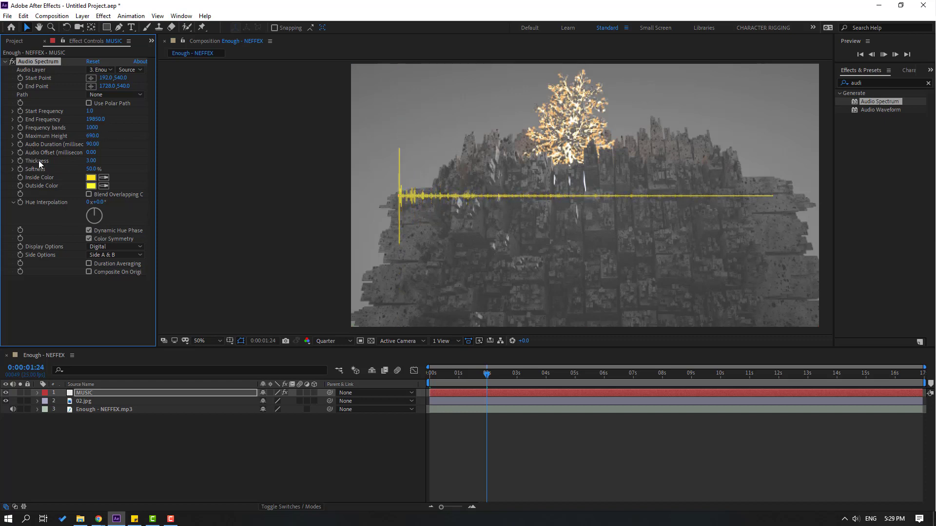
{"action": "key", "text": "space"}
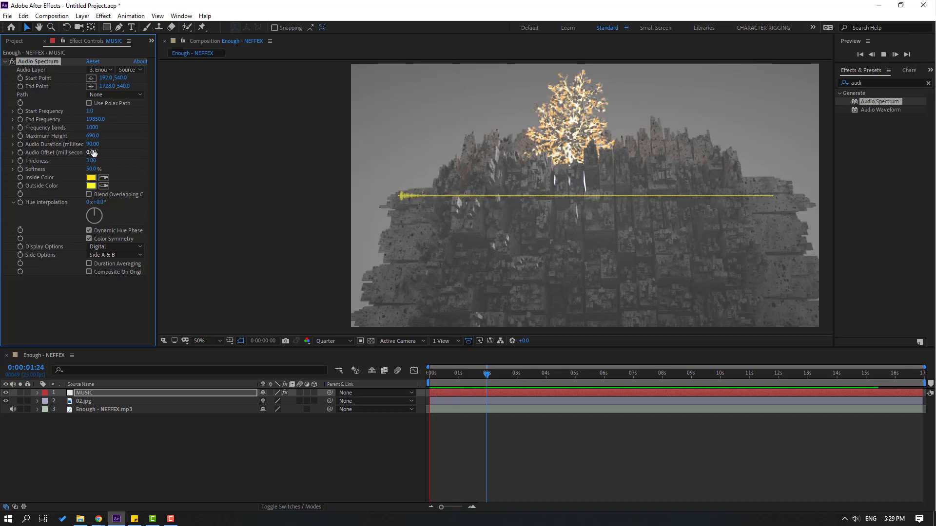
{"action": "left_click_drag", "start_coordinate": [446, 375], "coordinate": [539, 381]}
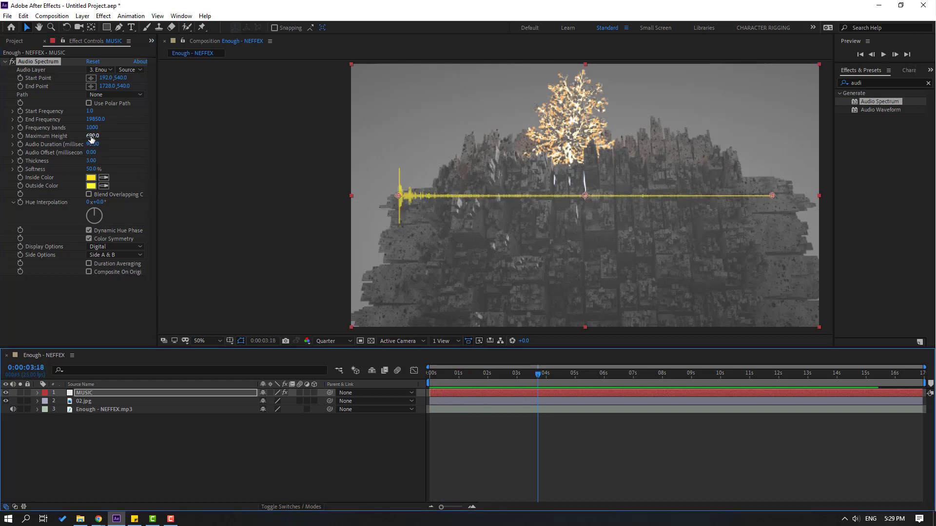
Raise Maximum Height again, tweak End Frequency, and increase Frequency bands to 1551.
{"action": "left_click_drag", "start_coordinate": [91, 139], "coordinate": [107, 140]}
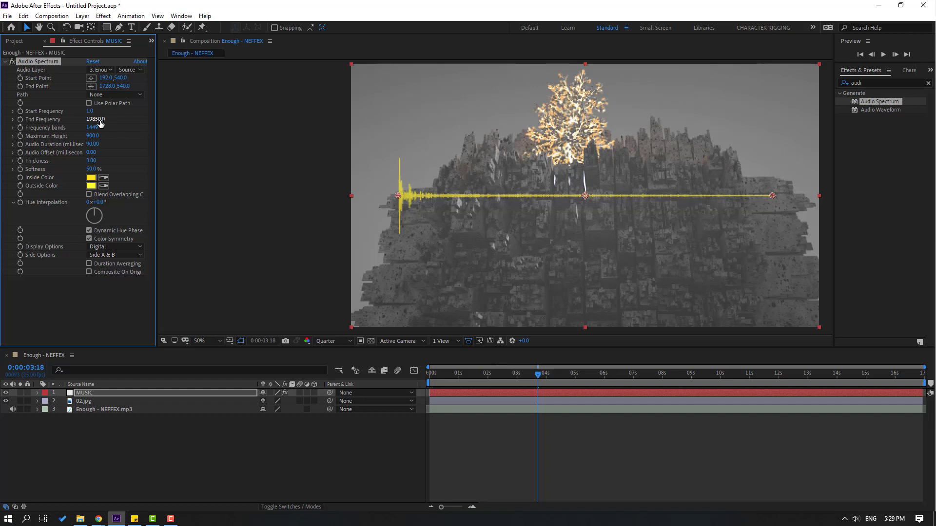
{"action": "mouse_move", "coordinate": [100, 123]}
{"action": "left_mouse_down"}
{"action": "mouse_move", "coordinate": [123, 123]}
{"action": "mouse_move", "coordinate": [103, 136]}
{"action": "left_mouse_up"}
{"action": "key", "text": "space"}
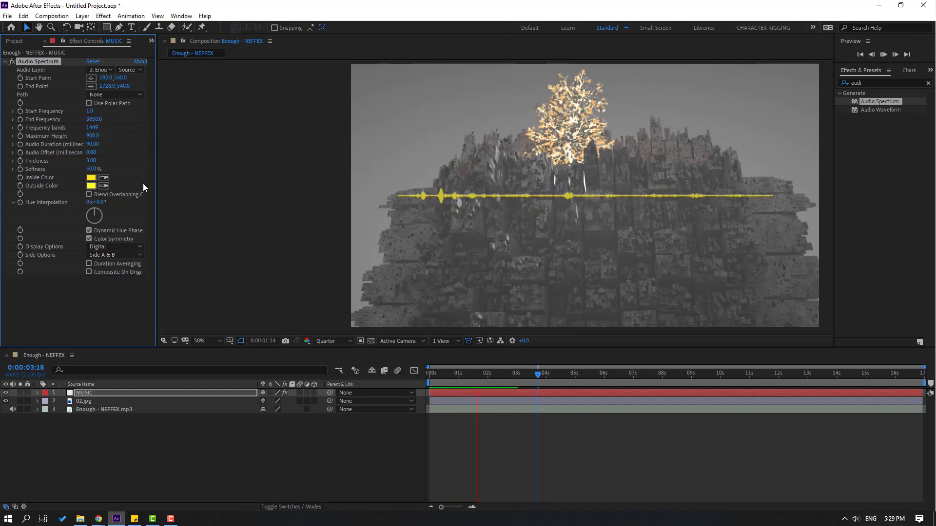
{"action": "left_click", "coordinate": [508, 378]}
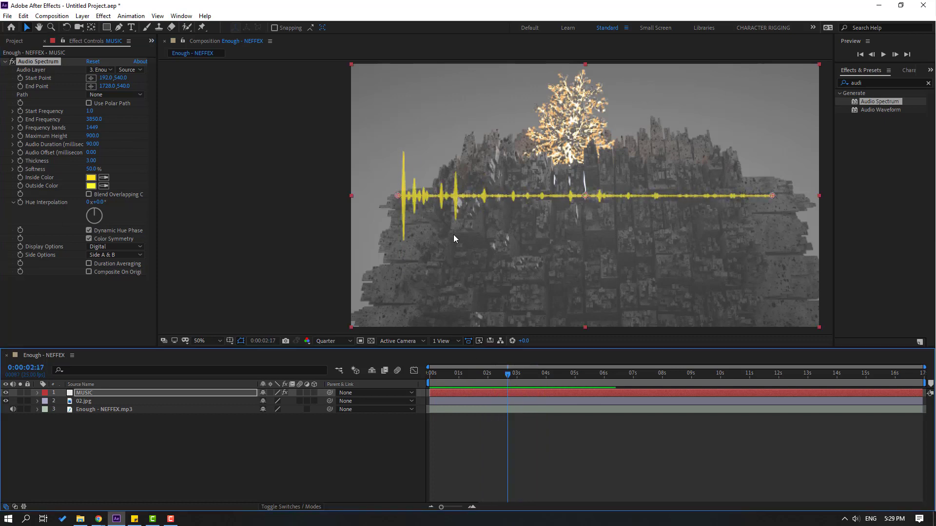
{"action": "key", "text": "period"}
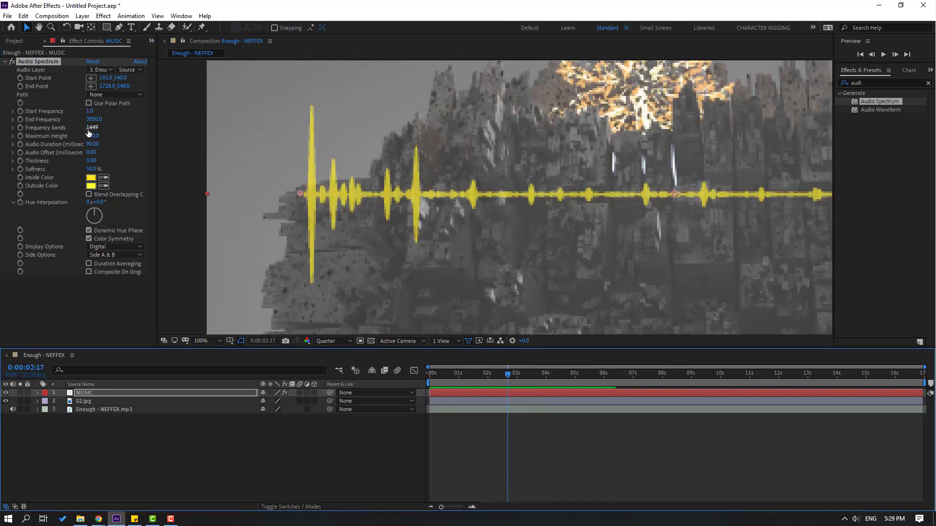
{"action": "left_click_drag", "start_coordinate": [91, 127], "coordinate": [139, 127]}
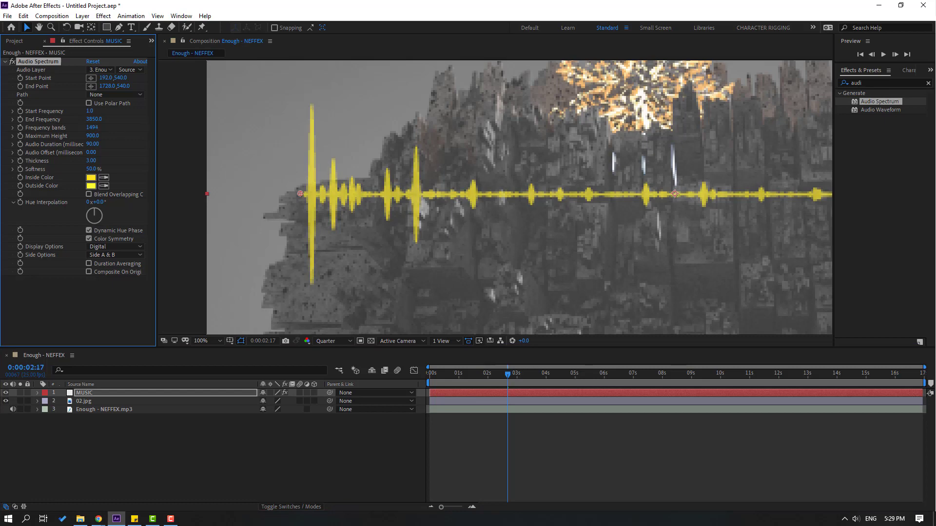
{"action": "scroll", "coordinate": [495, 197], "scroll_direction": "down", "scroll_amount": 2}
{"action": "left_click_drag", "start_coordinate": [507, 373], "coordinate": [473, 373]}
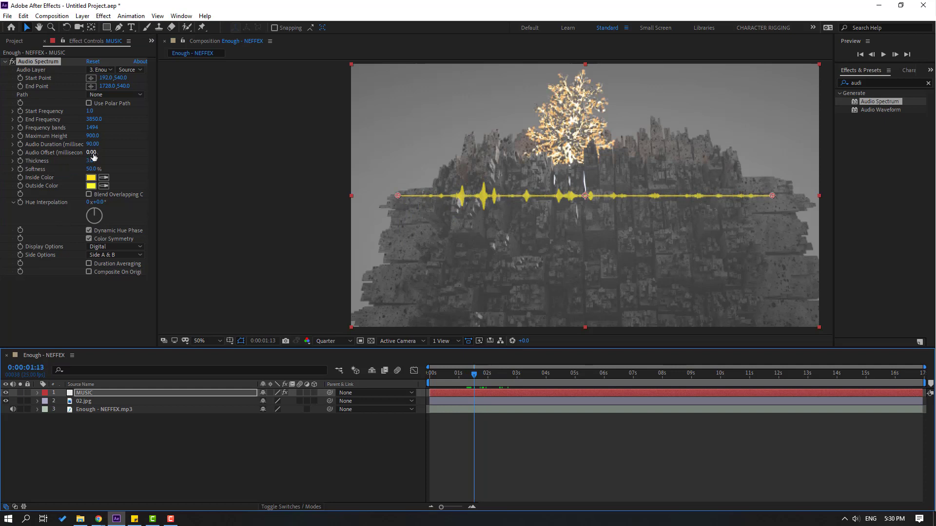
Set the Audio Offset to -240, fit the viewer, and preview from the start.
{"action": "left_click_drag", "start_coordinate": [94, 156], "coordinate": [82, 154]}
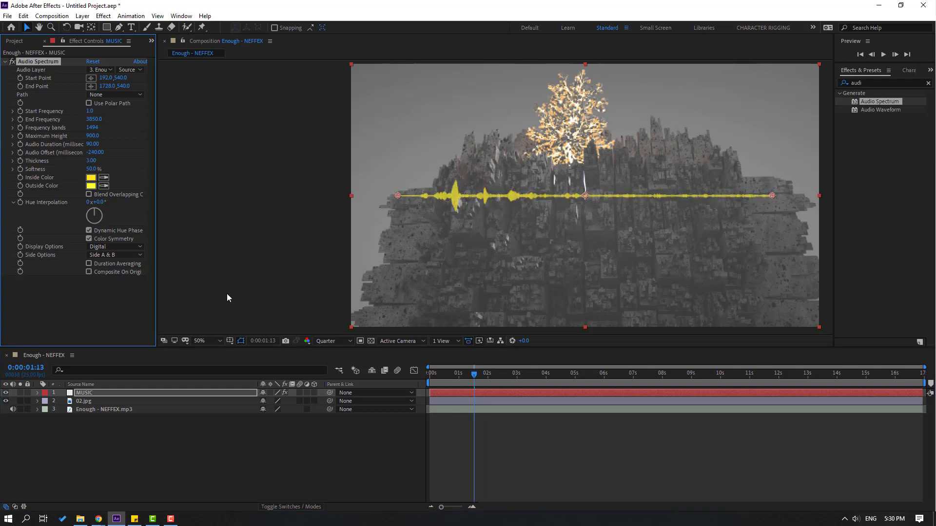
{"action": "left_click", "coordinate": [209, 341]}
{"action": "left_click", "coordinate": [212, 175]}
{"action": "key", "text": "space"}
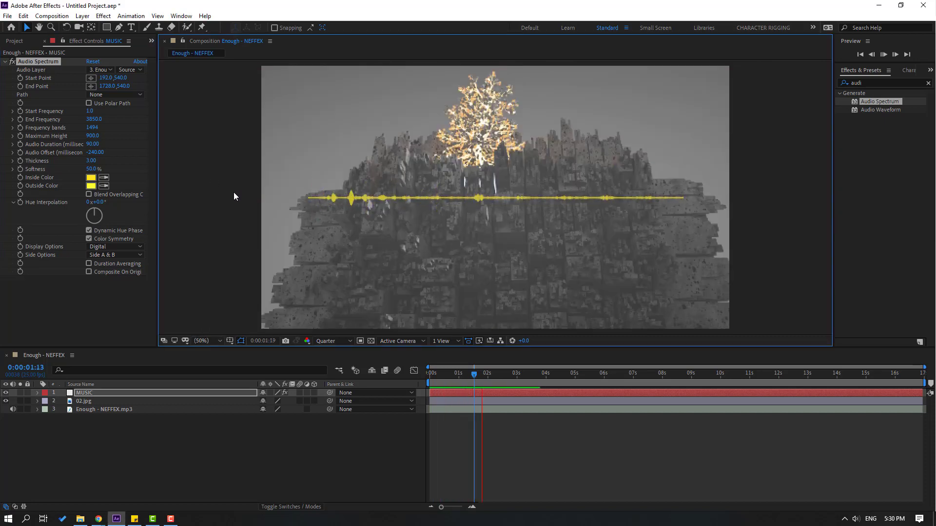
{"action": "key", "text": "space"}
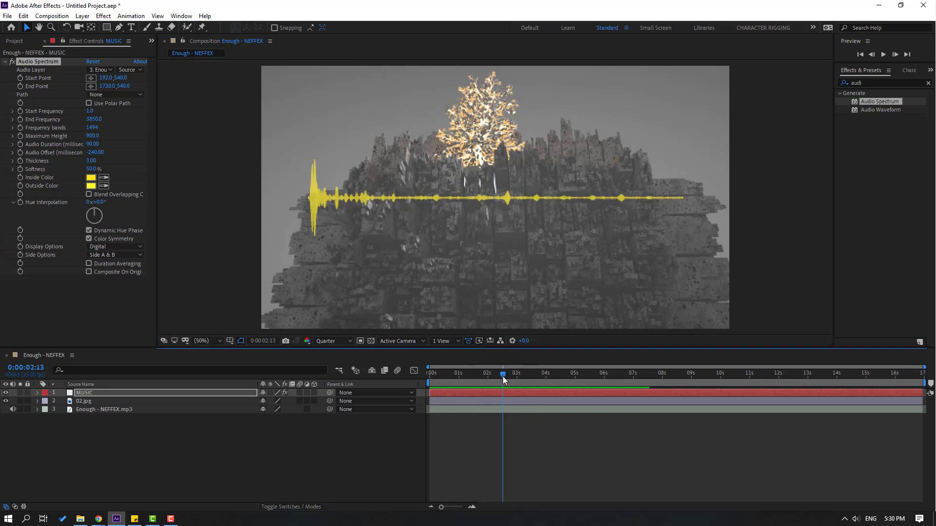
{"action": "key", "text": "Home"}
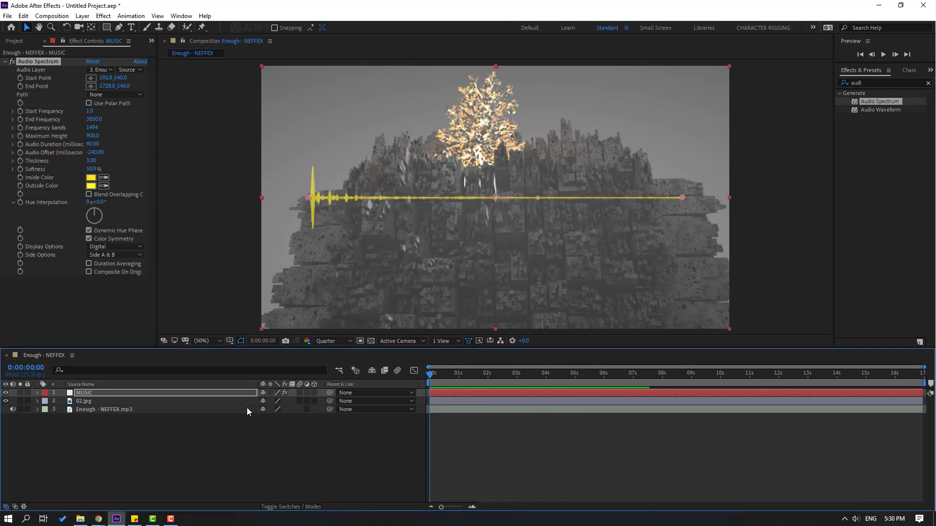
Convert the Enough - NEFFEX.mp3 audio to keyframes and reveal the Audio Amplitude slider keyframes.
{"action": "left_click", "coordinate": [56, 437]}
{"action": "left_click", "coordinate": [88, 410]}
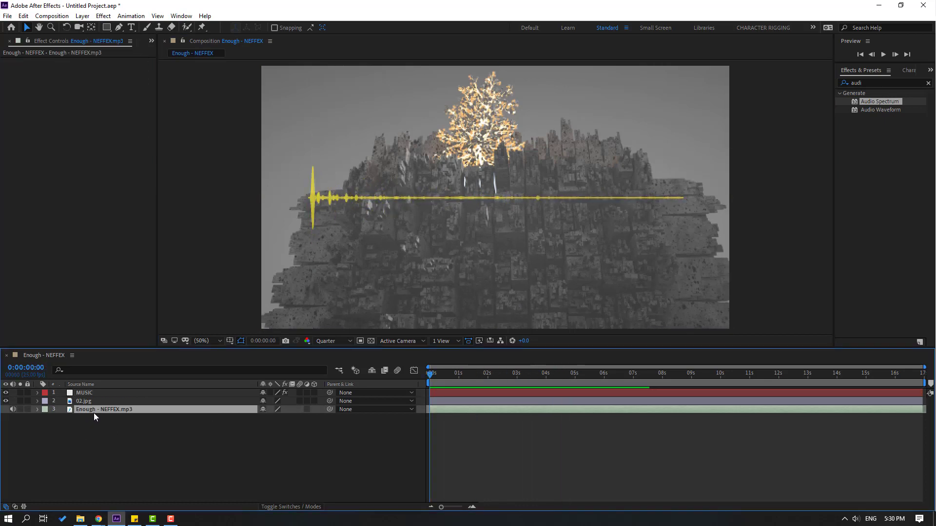
{"action": "right_click", "coordinate": [97, 411]}
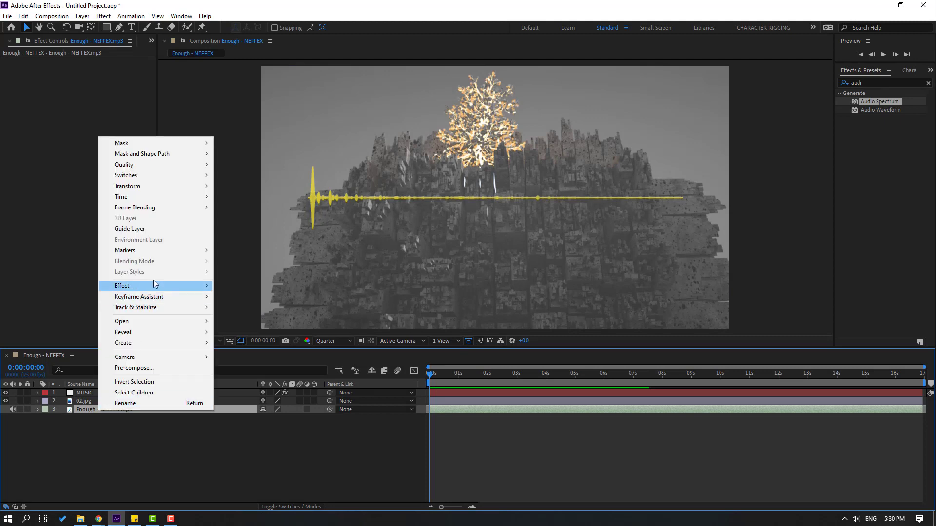
{"action": "mouse_move", "coordinate": [142, 300]}
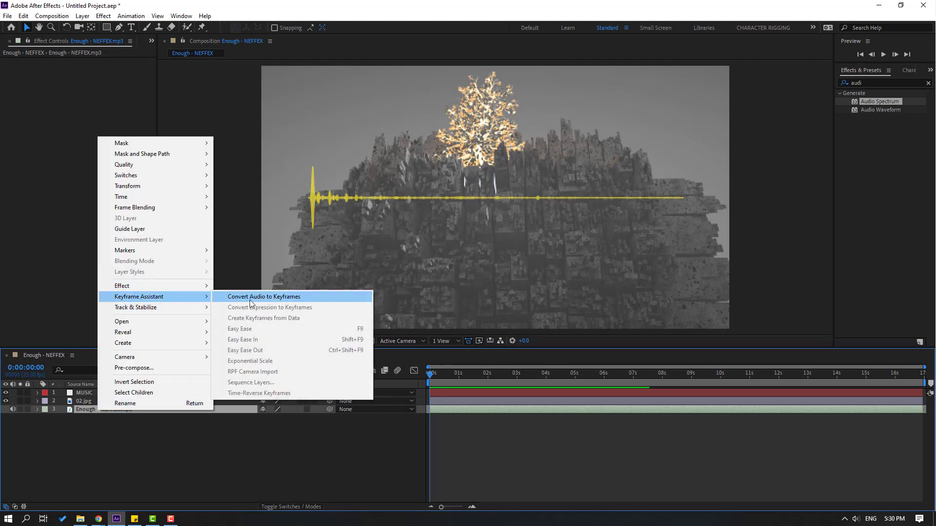
{"action": "left_click", "coordinate": [301, 297]}
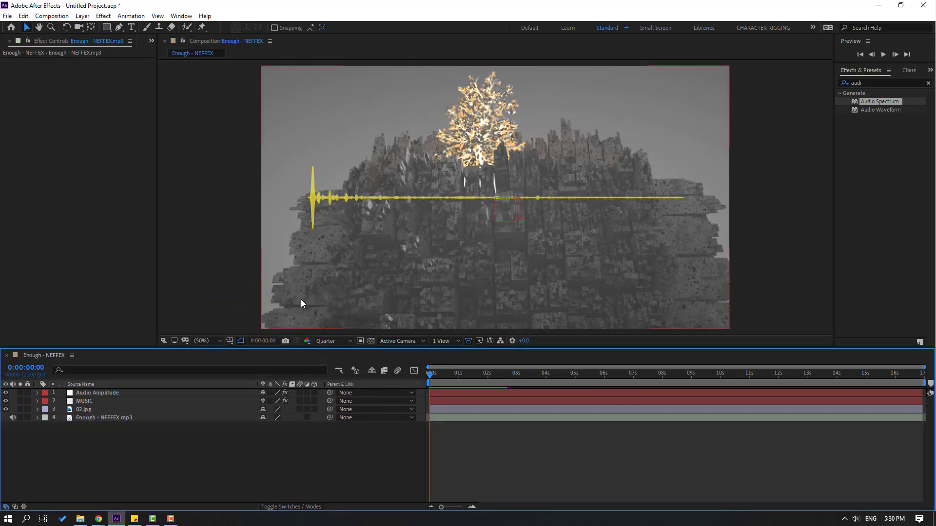
{"action": "left_click", "coordinate": [109, 395]}
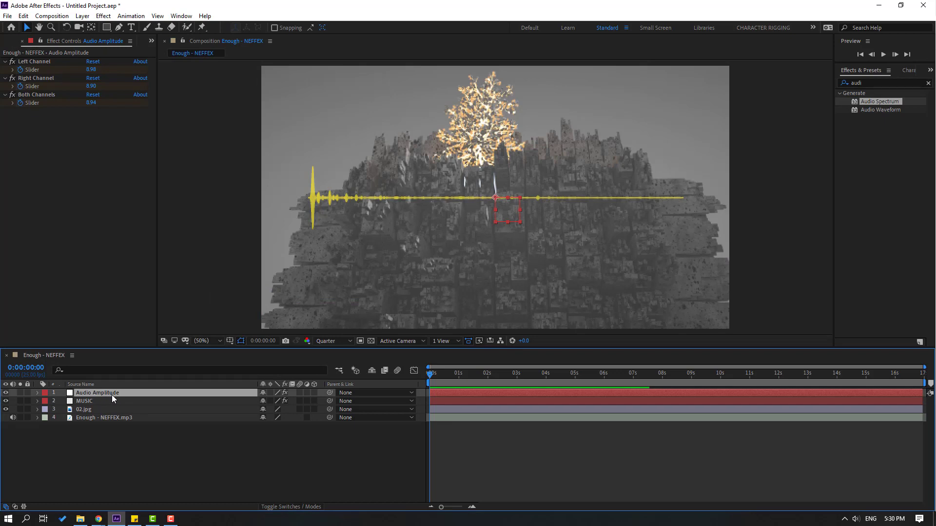
{"action": "key", "text": "u"}
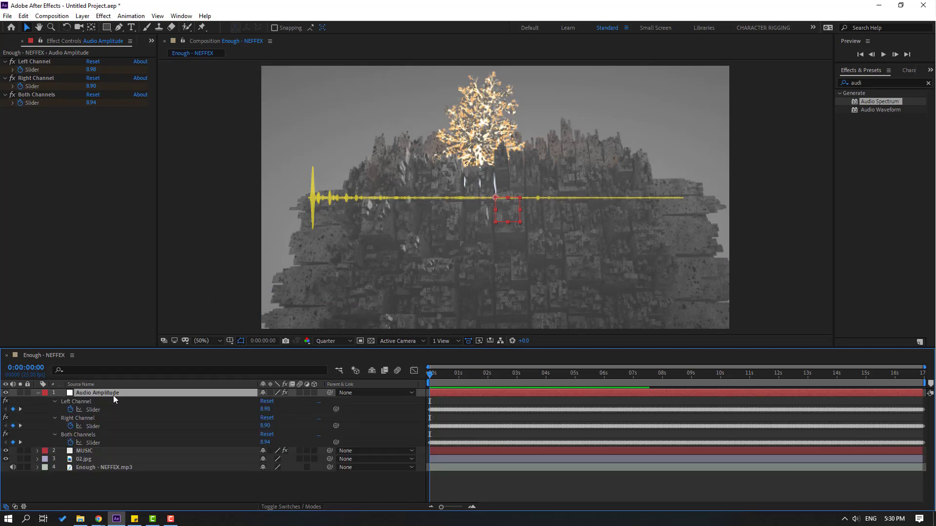
Drive 02.jpg's Scale by expression from the Left Channel slider and preview the pulse.
{"action": "left_click", "coordinate": [82, 462]}
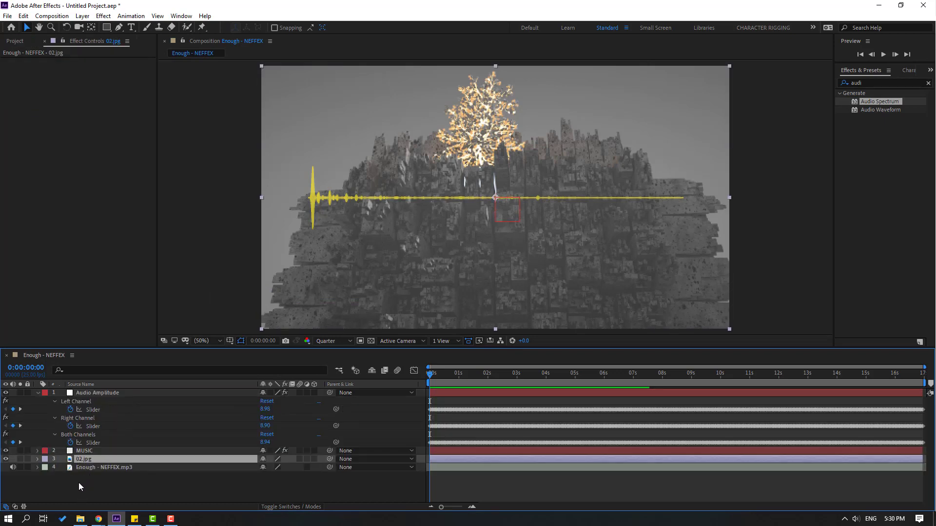
{"action": "key", "text": "s"}
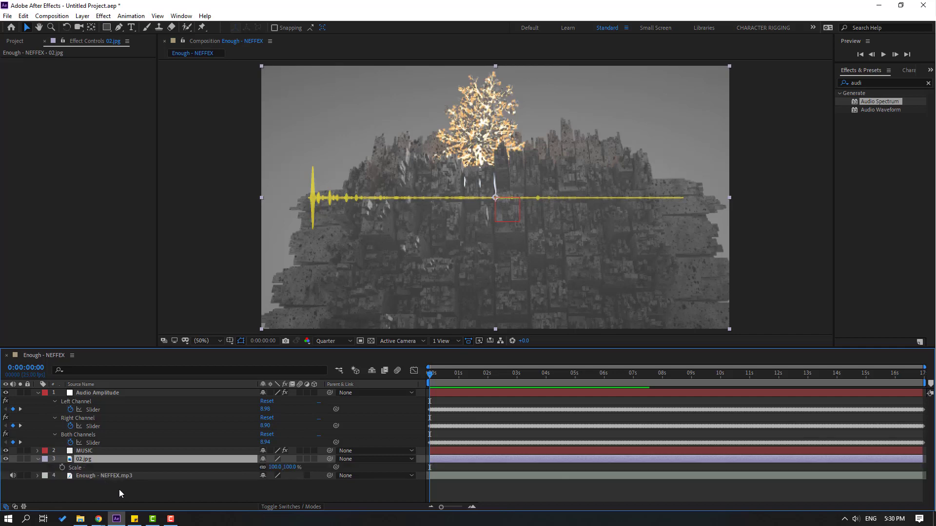
{"action": "left_click", "coordinate": [62, 468], "text": "alt"}
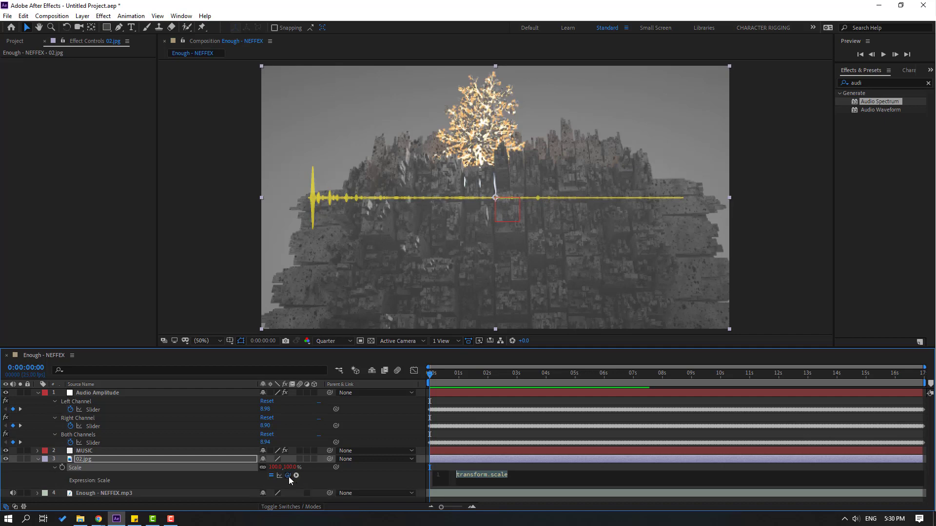
{"action": "left_click_drag", "start_coordinate": [288, 476], "coordinate": [90, 411]}
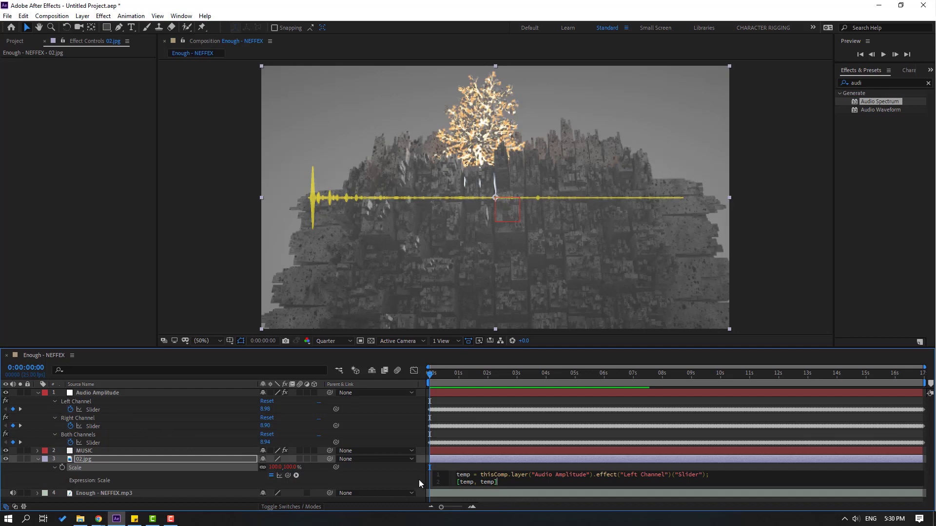
{"action": "left_click", "coordinate": [452, 466]}
{"action": "key", "text": "space"}
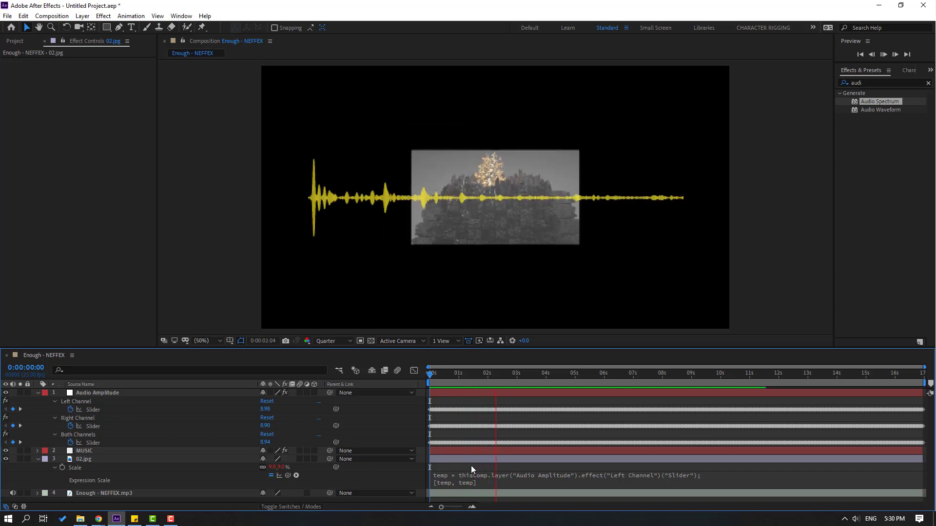
{"action": "key", "text": "space"}
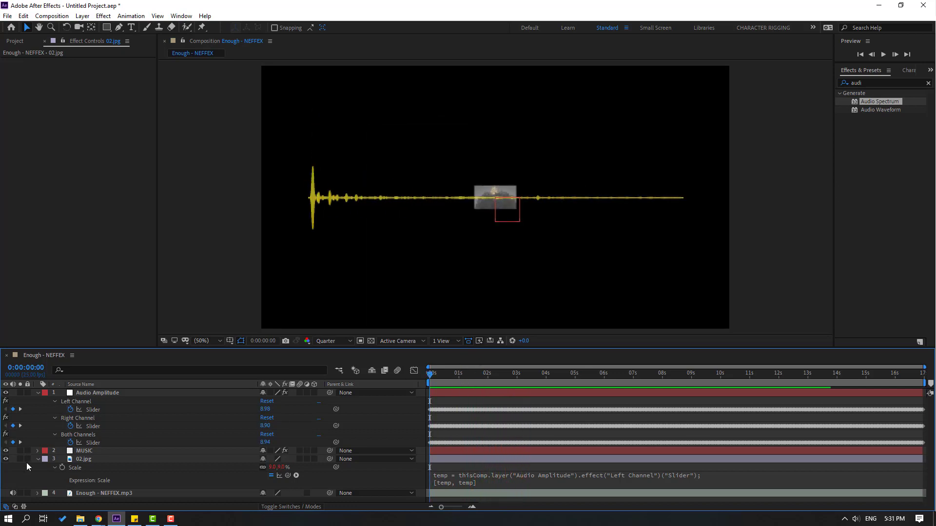
Add a Null 1 layer and parent 02.jpg to it.
{"action": "right_click", "coordinate": [90, 502]}
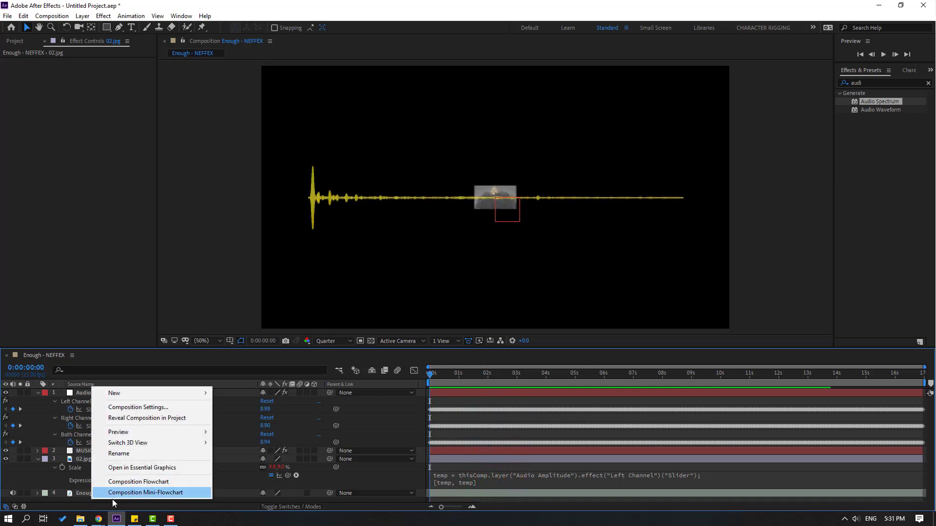
{"action": "mouse_move", "coordinate": [145, 396]}
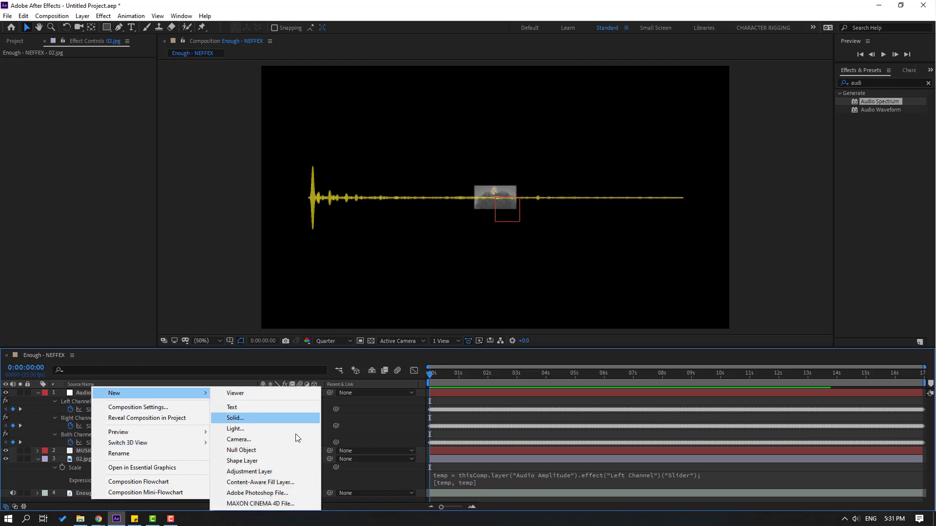
{"action": "left_click", "coordinate": [261, 449]}
{"action": "left_click", "coordinate": [135, 471]}
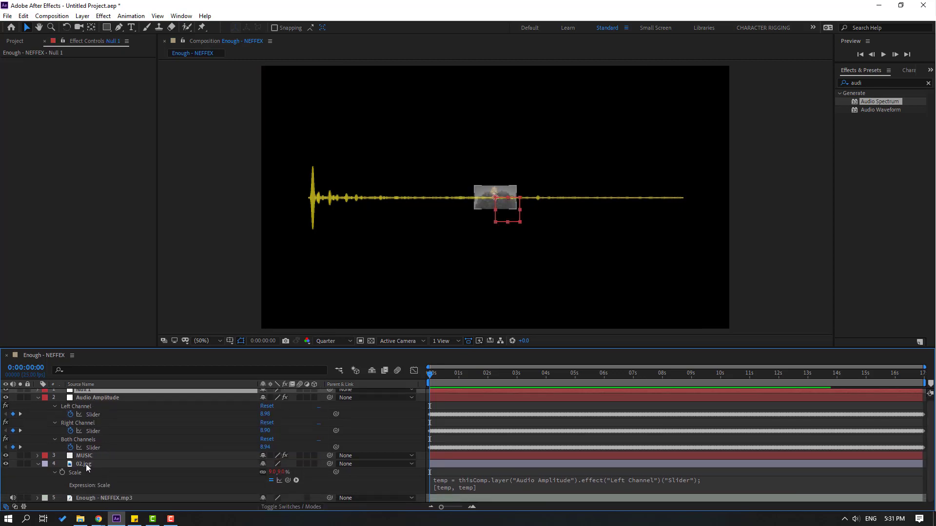
{"action": "left_click", "coordinate": [86, 467]}
{"action": "left_click_drag", "start_coordinate": [331, 469], "coordinate": [78, 393]}
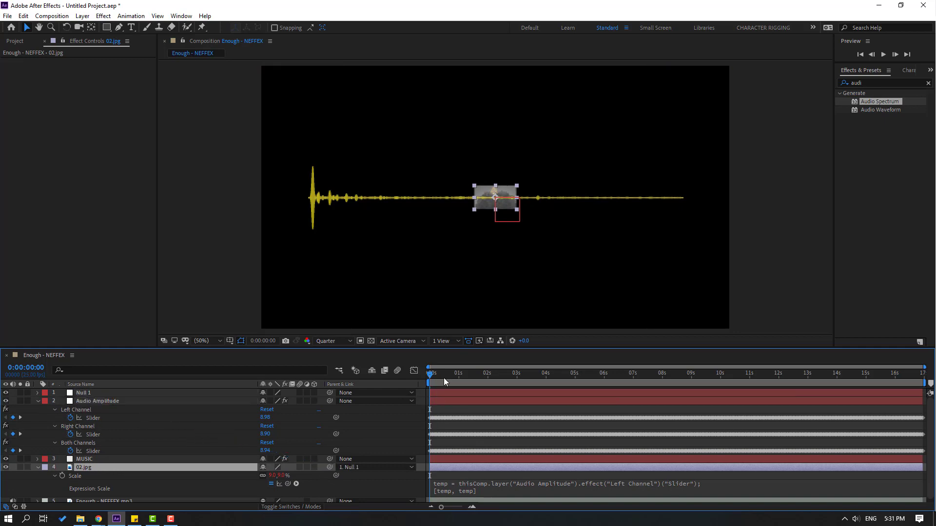
Scale Null 1 to 1576% so the image fills the frame, then preview.
{"action": "left_click", "coordinate": [91, 393]}
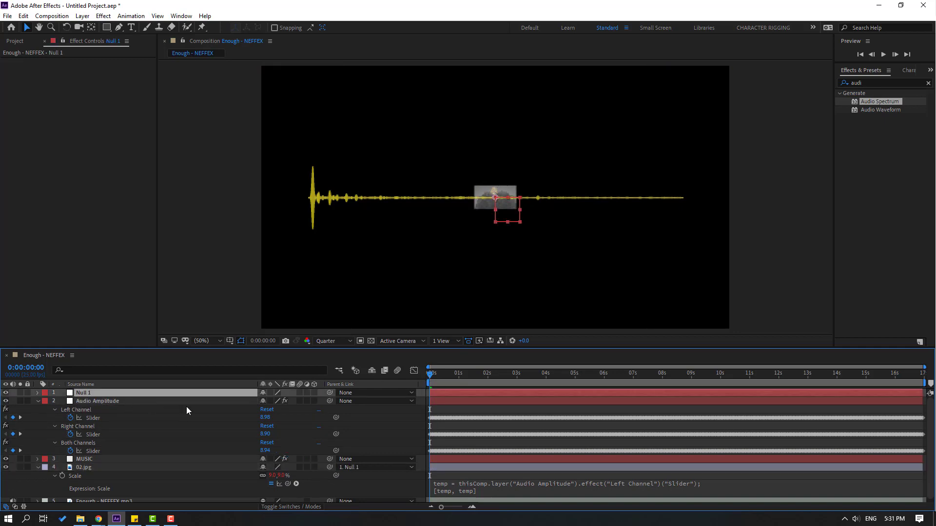
{"action": "key", "text": "s"}
{"action": "left_click_drag", "start_coordinate": [275, 401], "coordinate": [486, 415]}
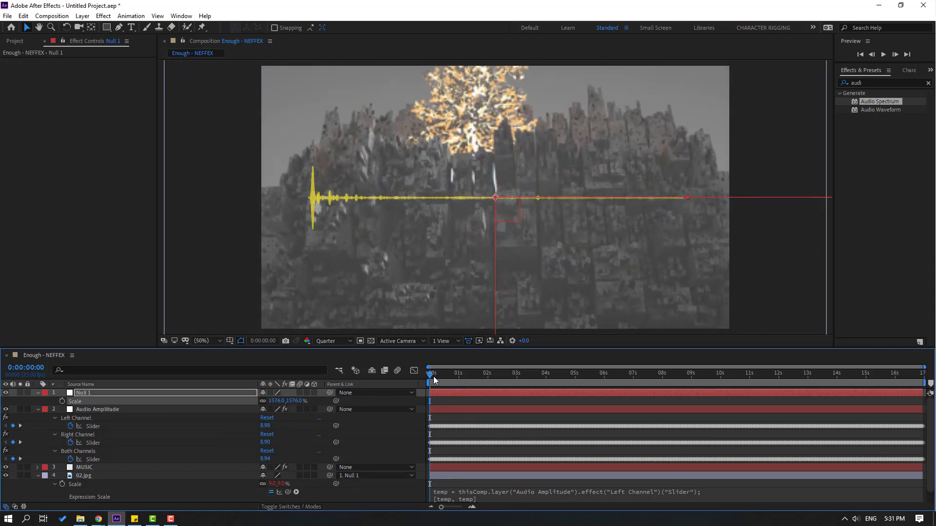
{"action": "left_click_drag", "start_coordinate": [431, 379], "coordinate": [385, 387]}
{"action": "key", "text": "space"}
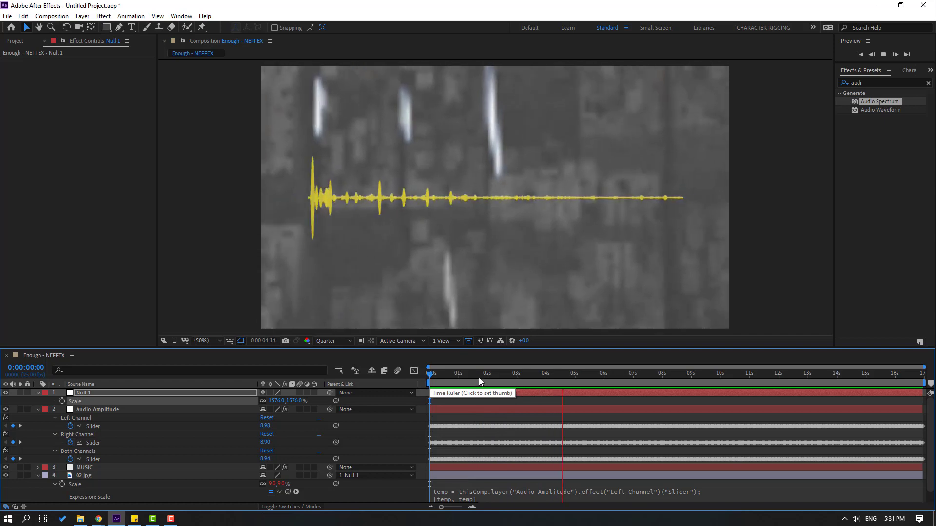
{"action": "key", "text": "space"}
Drive 02.jpg's Rotation by expression from the Right Channel slider and preview it.
{"action": "scroll", "coordinate": [131, 485], "scroll_direction": "down", "scroll_amount": 1}
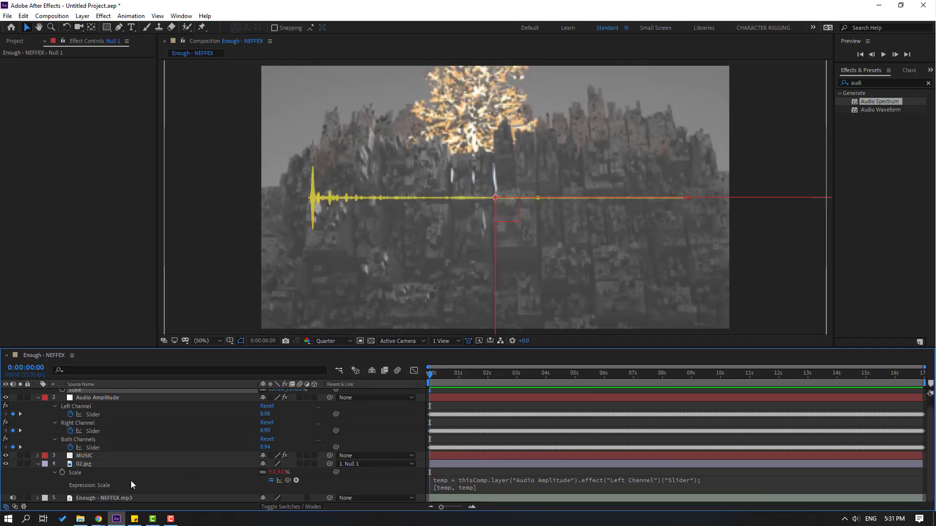
{"action": "left_click", "coordinate": [136, 464]}
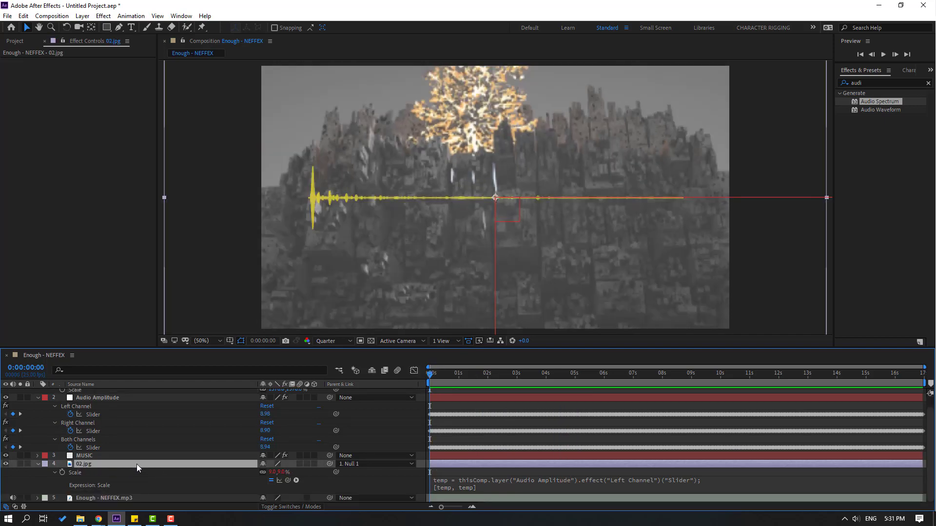
{"action": "key", "text": "shift+r"}
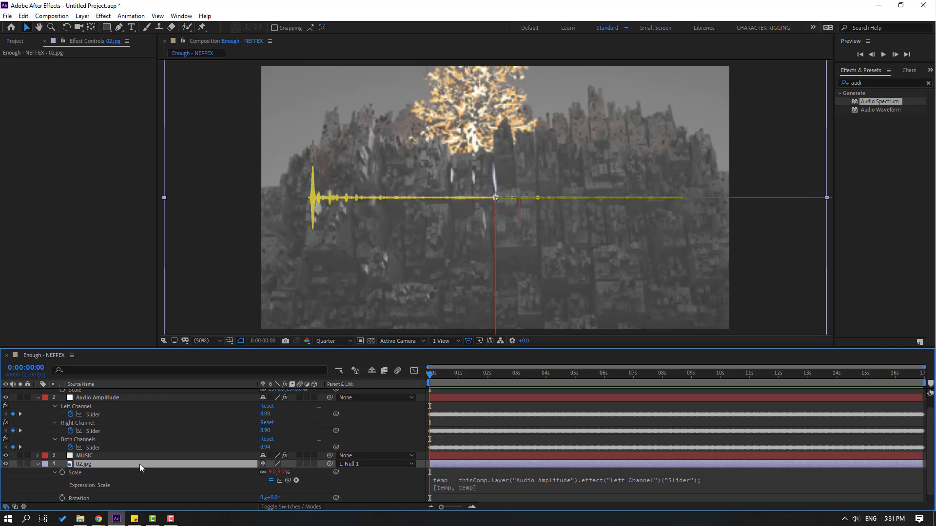
{"action": "scroll", "coordinate": [139, 464], "scroll_direction": "down", "scroll_amount": 1}
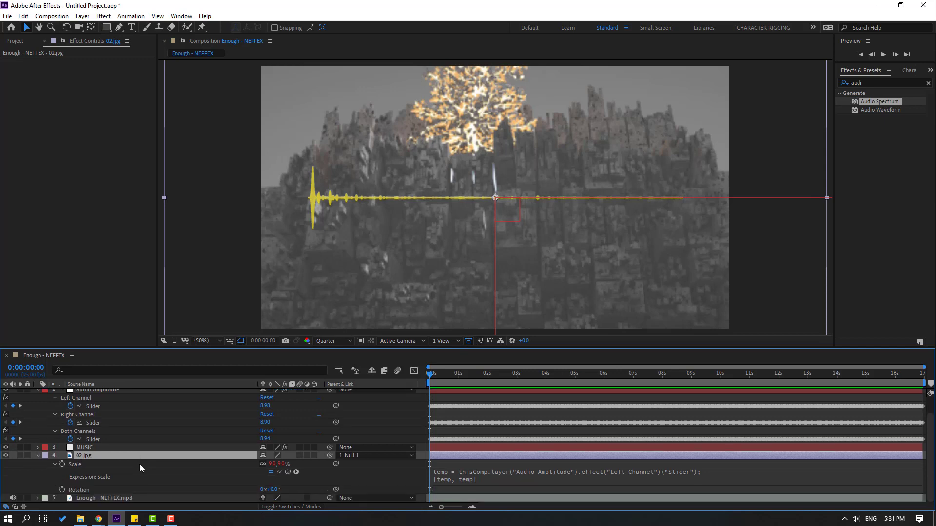
{"action": "left_click", "coordinate": [63, 490], "text": "alt"}
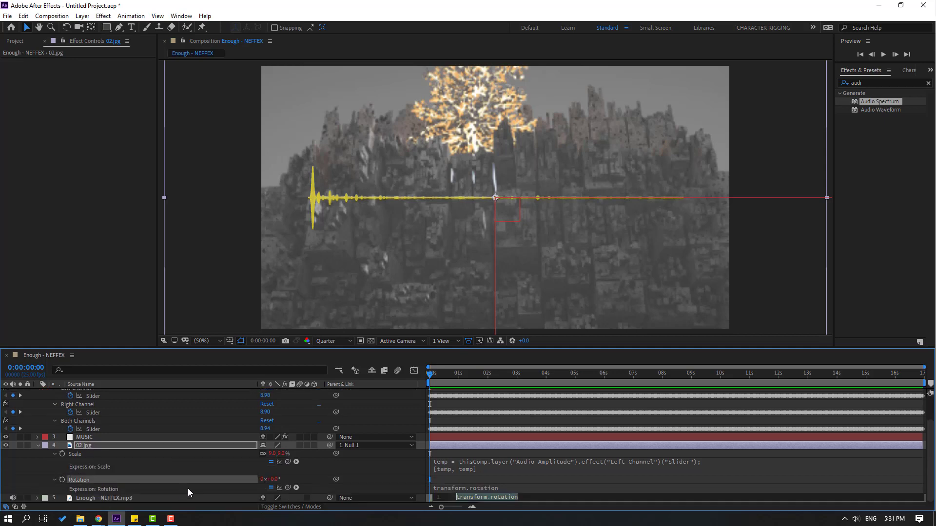
{"action": "left_click_drag", "start_coordinate": [287, 490], "coordinate": [92, 415]}
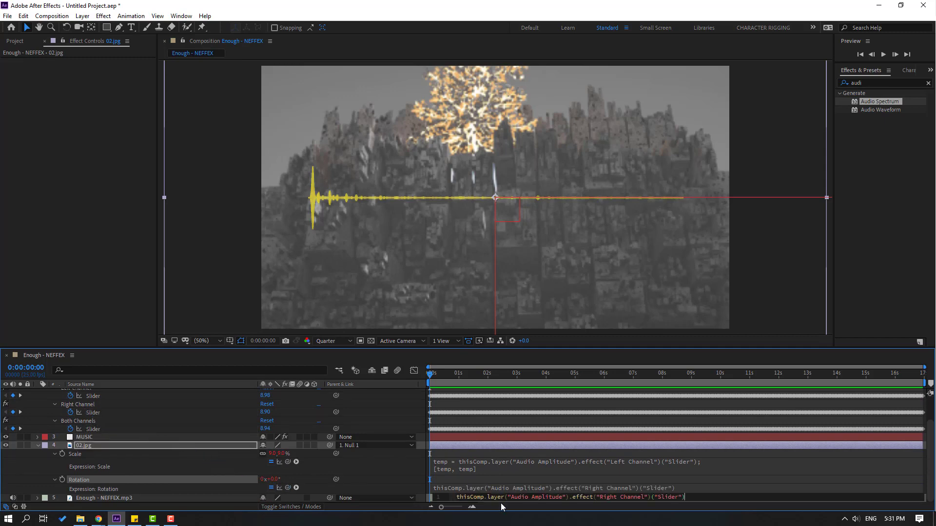
{"action": "left_click", "coordinate": [478, 456]}
{"action": "key", "text": "space"}
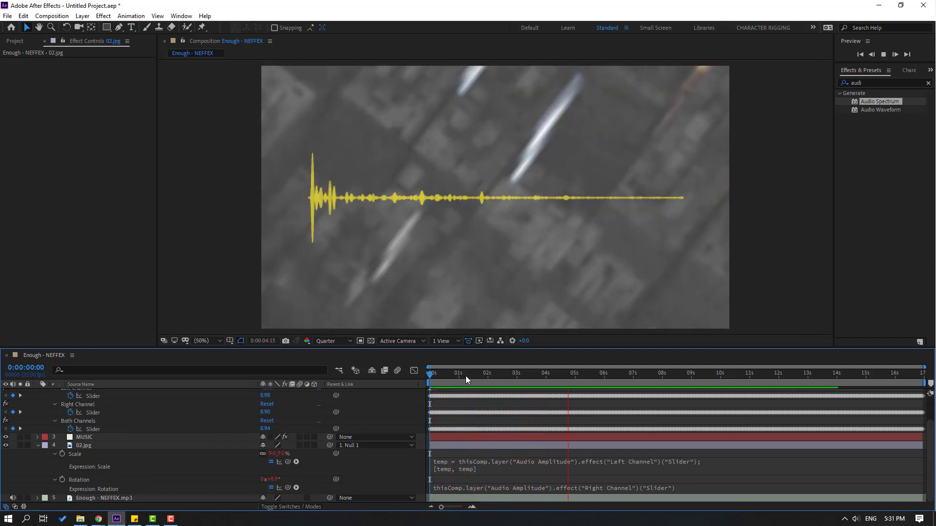
Stop the preview, collapse the 02.jpg layer, and duplicate it with Ctrl+D.
{"action": "key", "text": "space"}
{"action": "left_click", "coordinate": [38, 445]}
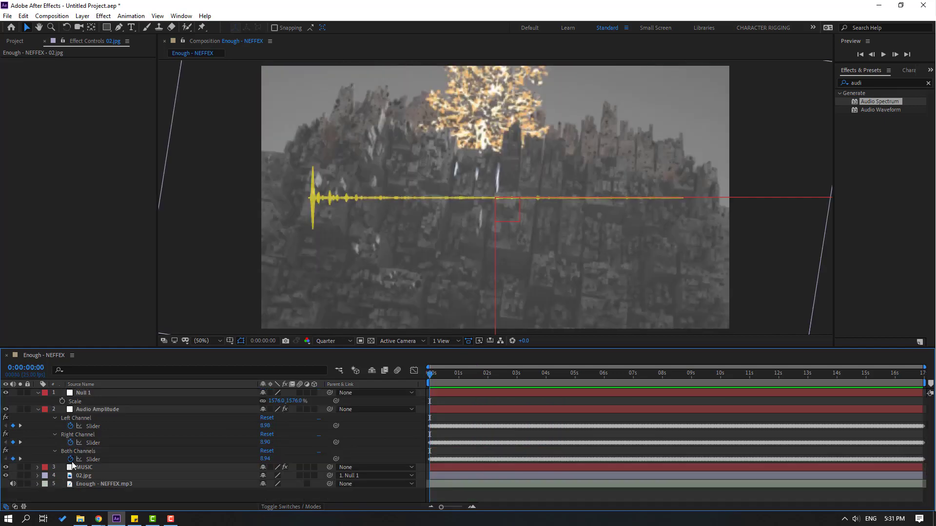
{"action": "left_click", "coordinate": [84, 478]}
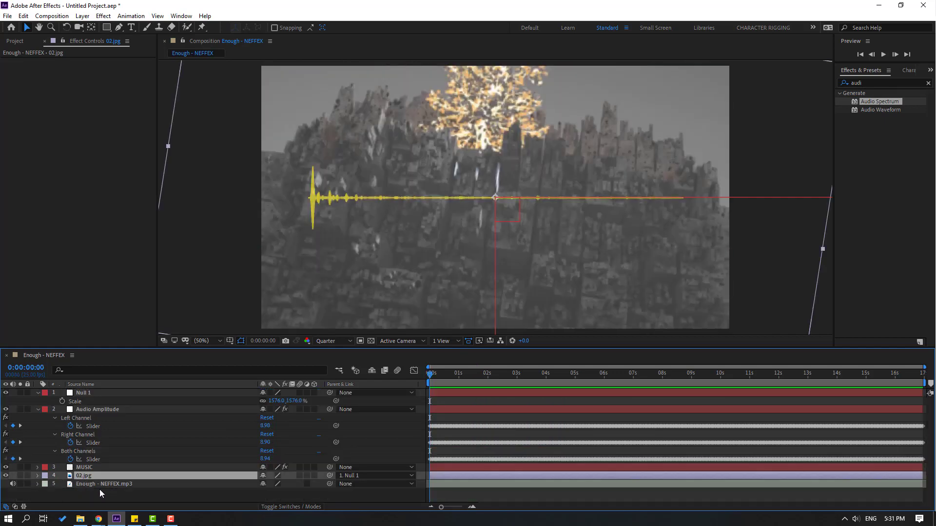
{"action": "key", "text": "ctrl+d"}
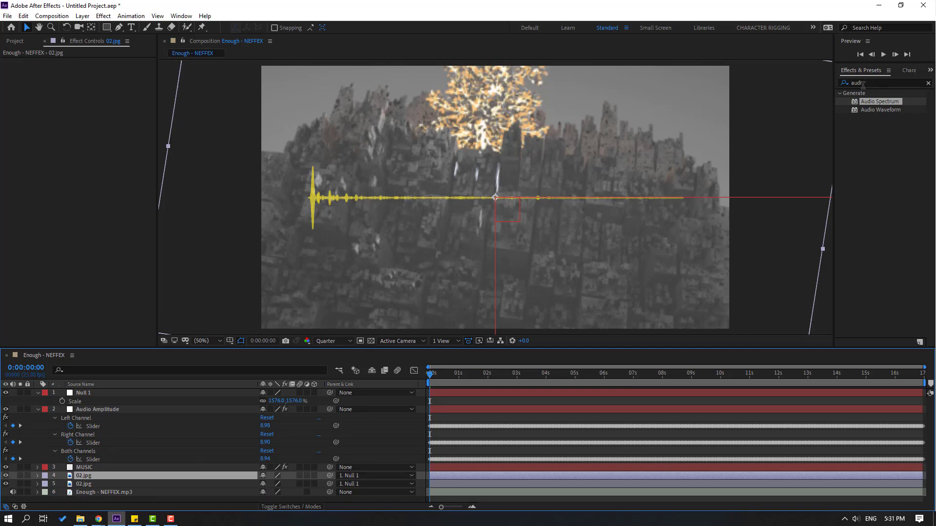
Apply a Fill effect to the top 02.jpg copy and lower its opacity to about 29%.
{"action": "left_click", "coordinate": [863, 84]}
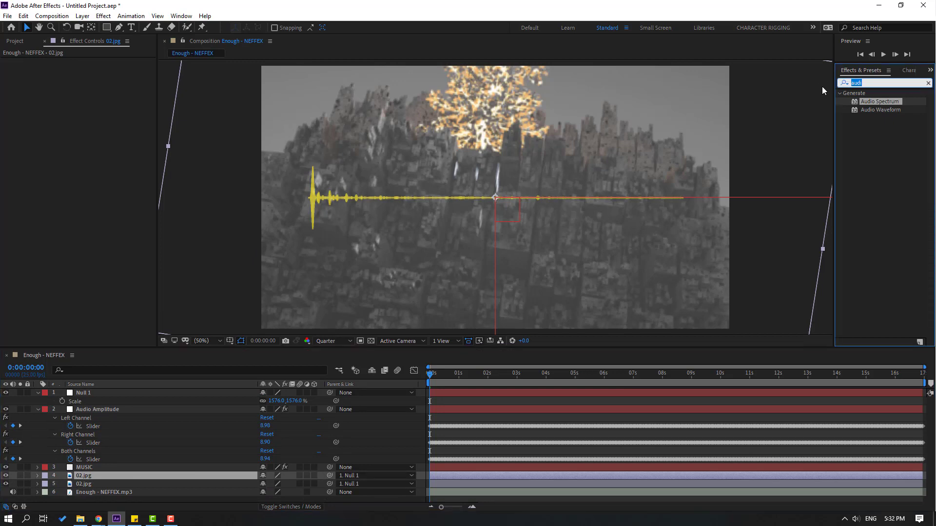
{"action": "type", "text": "fill"}
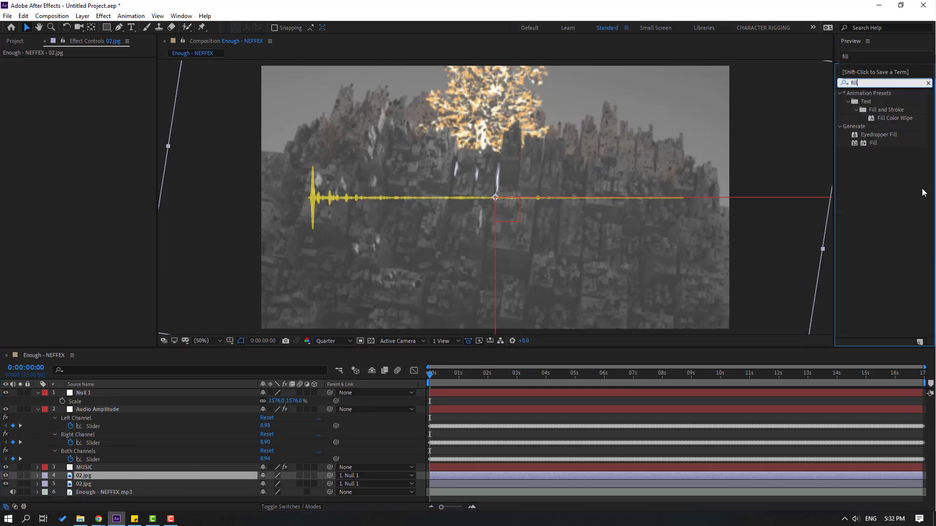
{"action": "left_click_drag", "start_coordinate": [875, 142], "coordinate": [88, 476]}
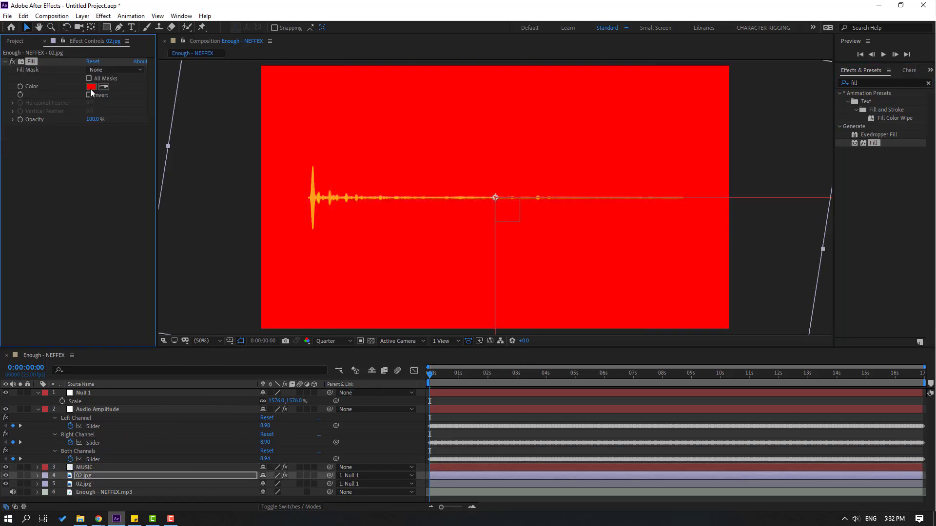
{"action": "left_click_drag", "start_coordinate": [92, 125], "coordinate": [65, 128]}
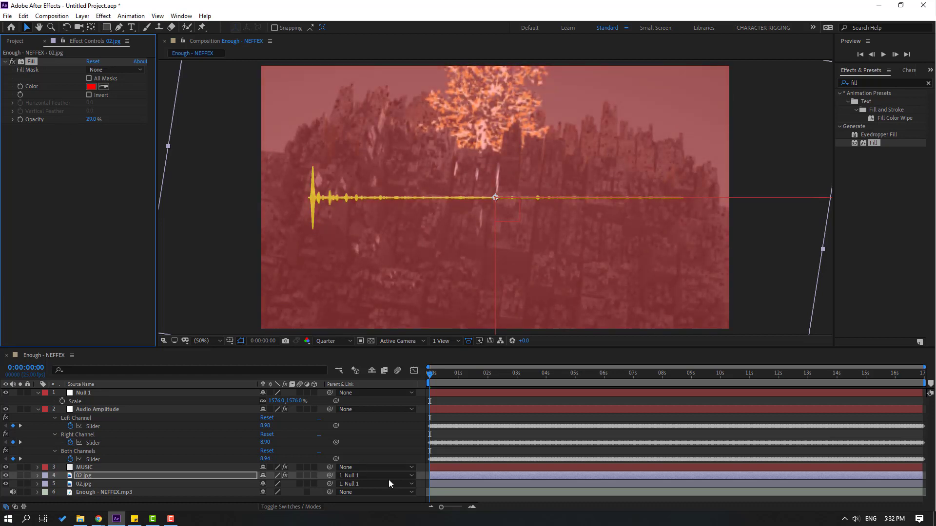
Link the red-filled 02.jpg layer's Opacity to the Left Channel slider with an expression.
{"action": "left_click", "coordinate": [88, 475]}
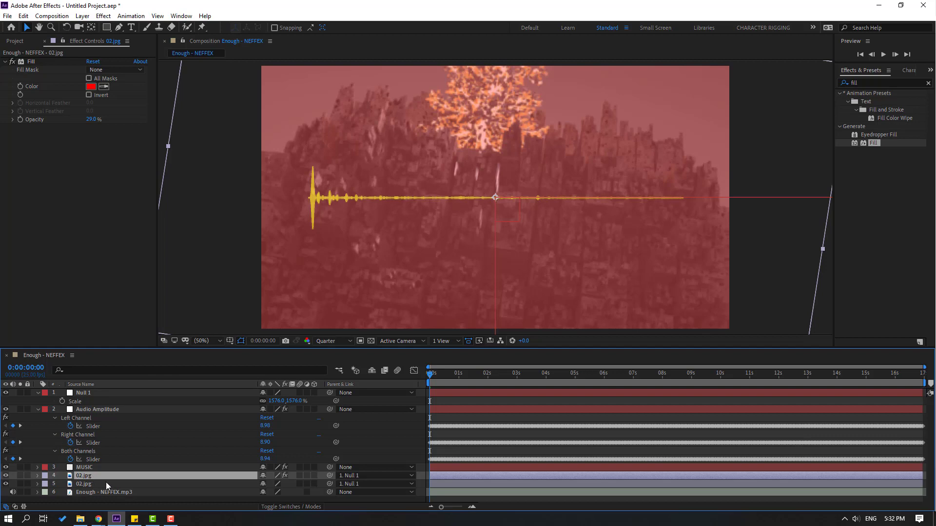
{"action": "key", "text": "t"}
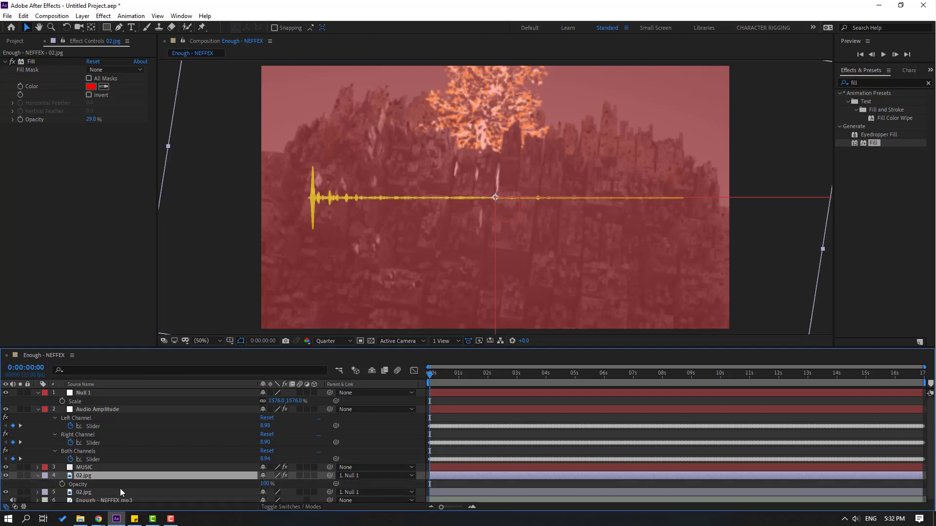
{"action": "left_click", "coordinate": [62, 486], "text": "alt"}
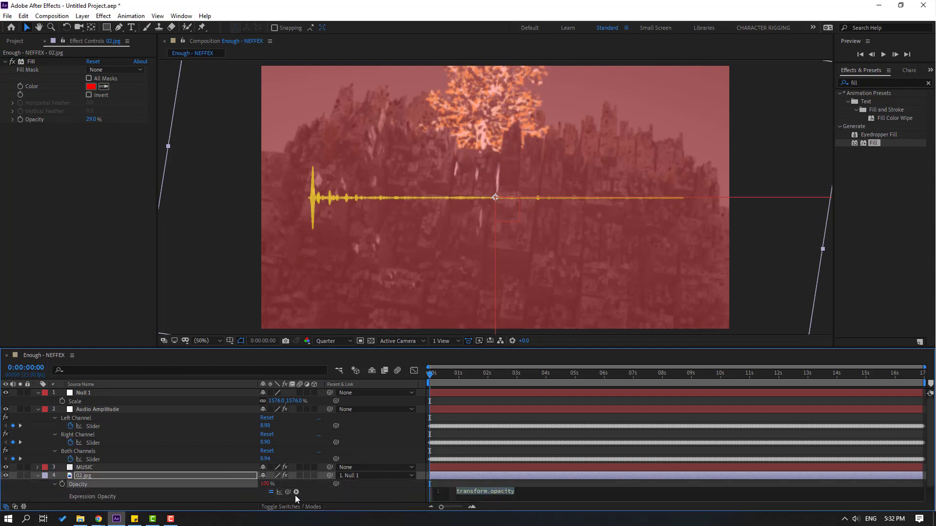
{"action": "left_click_drag", "start_coordinate": [288, 493], "coordinate": [92, 433]}
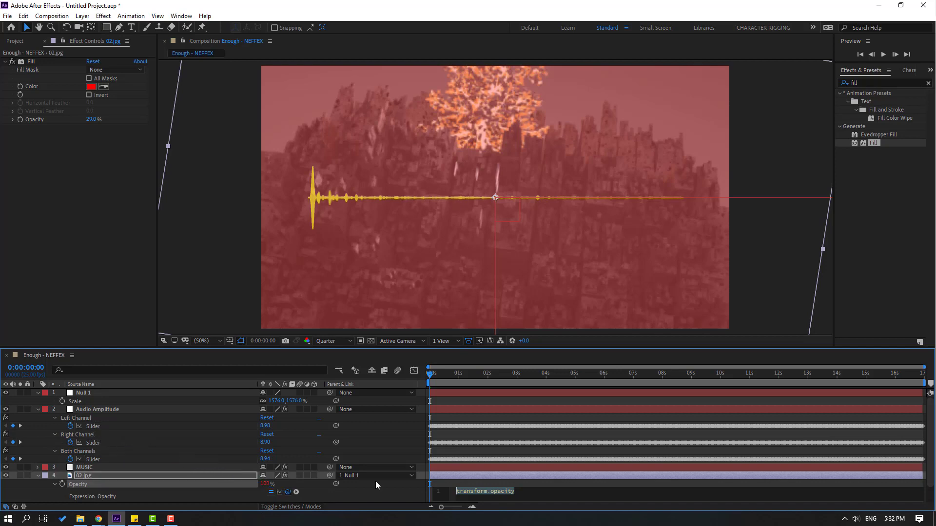
{"action": "left_click", "coordinate": [457, 483]}
Preview the composition to check the audio-driven opacity pulsing.
{"action": "key", "text": "space"}
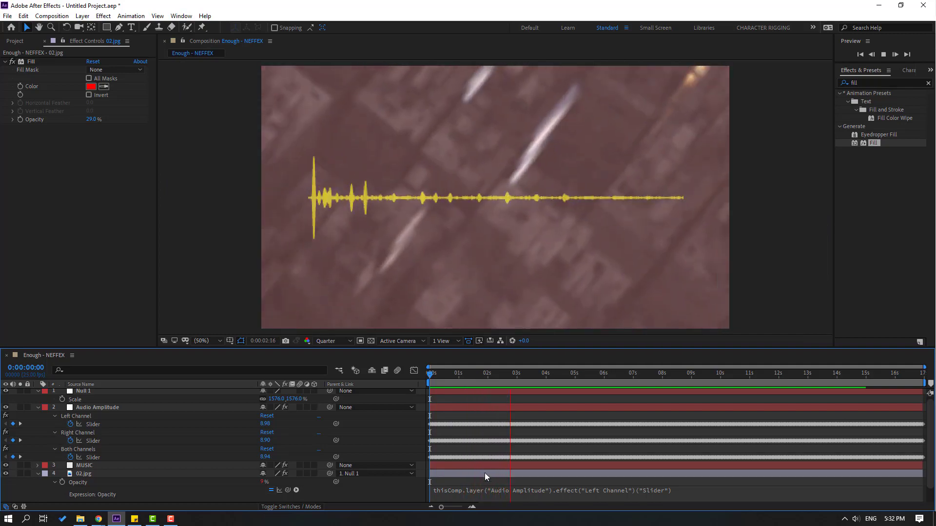
{"action": "left_click", "coordinate": [447, 373]}
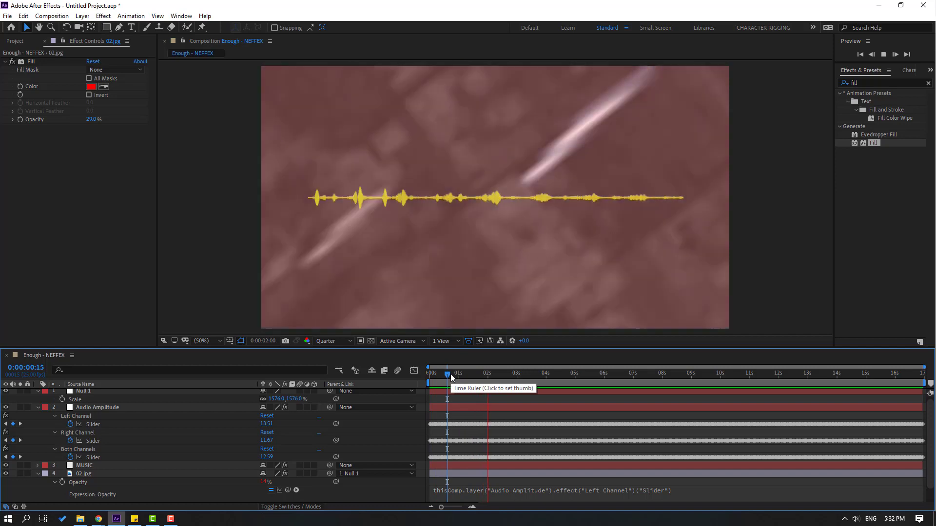
{"action": "key", "text": "comma"}
{"action": "key", "text": "comma"}
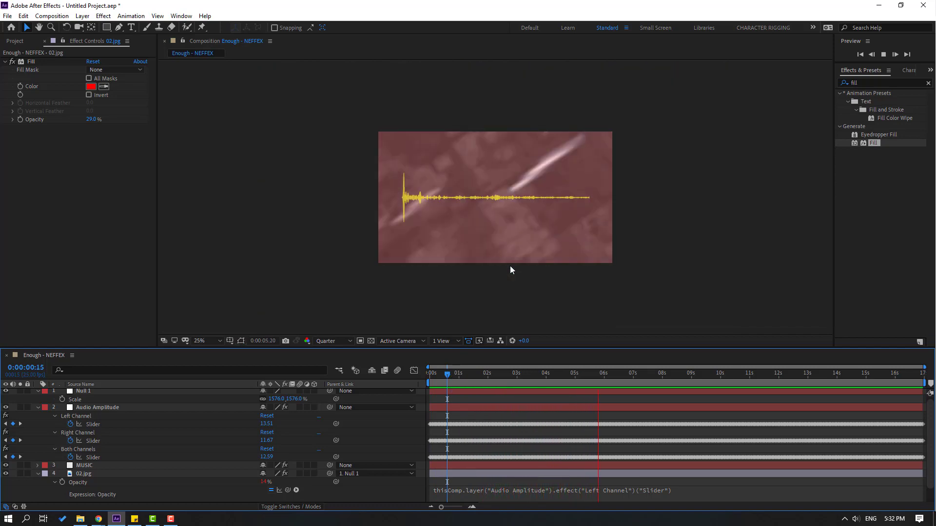
Stop playback at an early frame and set the viewer magnification to Fit up to 100%.
{"action": "left_click", "coordinate": [495, 380]}
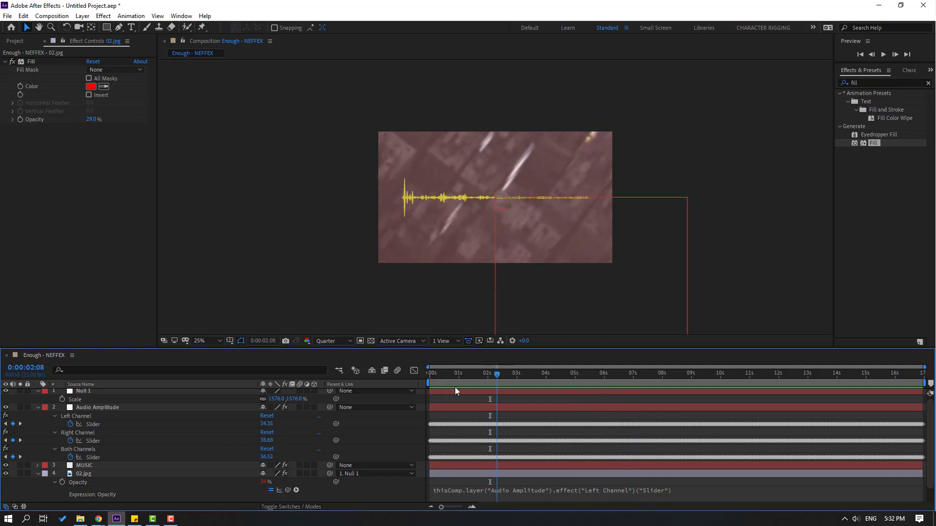
{"action": "left_click", "coordinate": [454, 387]}
{"action": "left_click", "coordinate": [203, 341]}
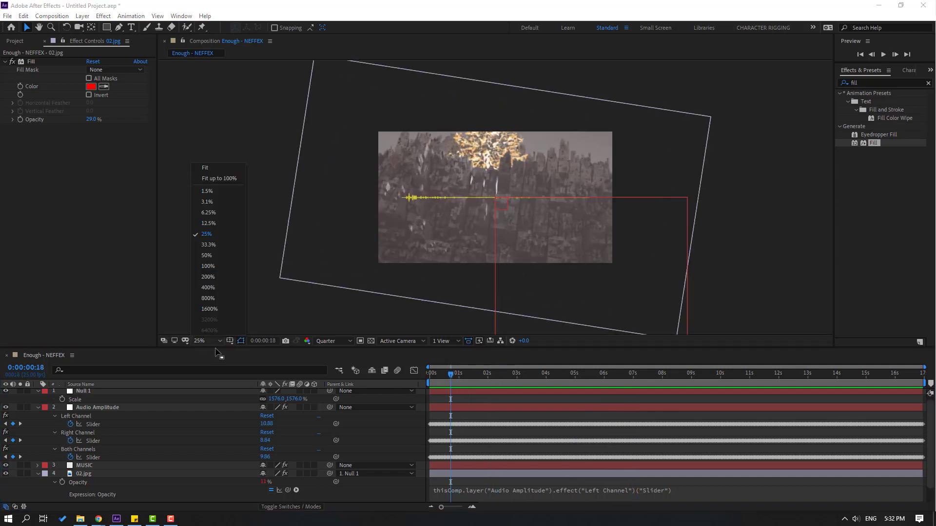
{"action": "left_click", "coordinate": [224, 180]}
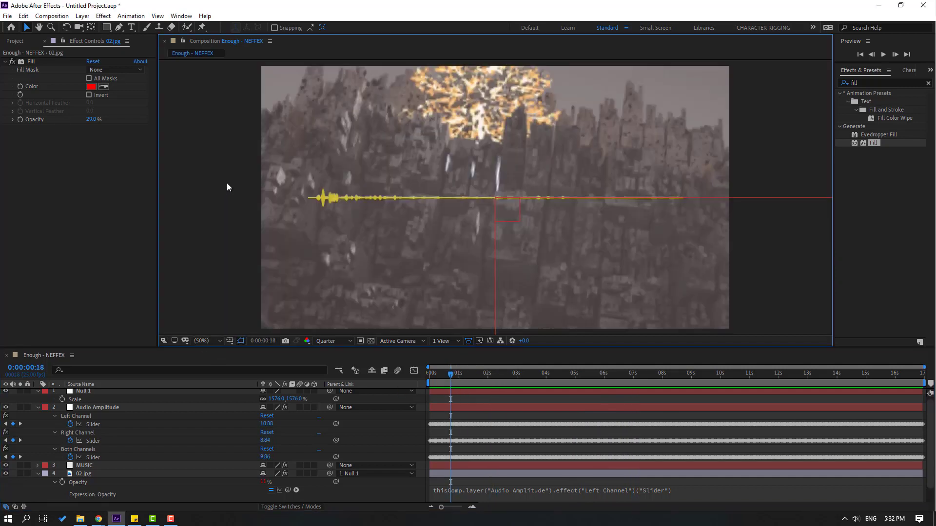